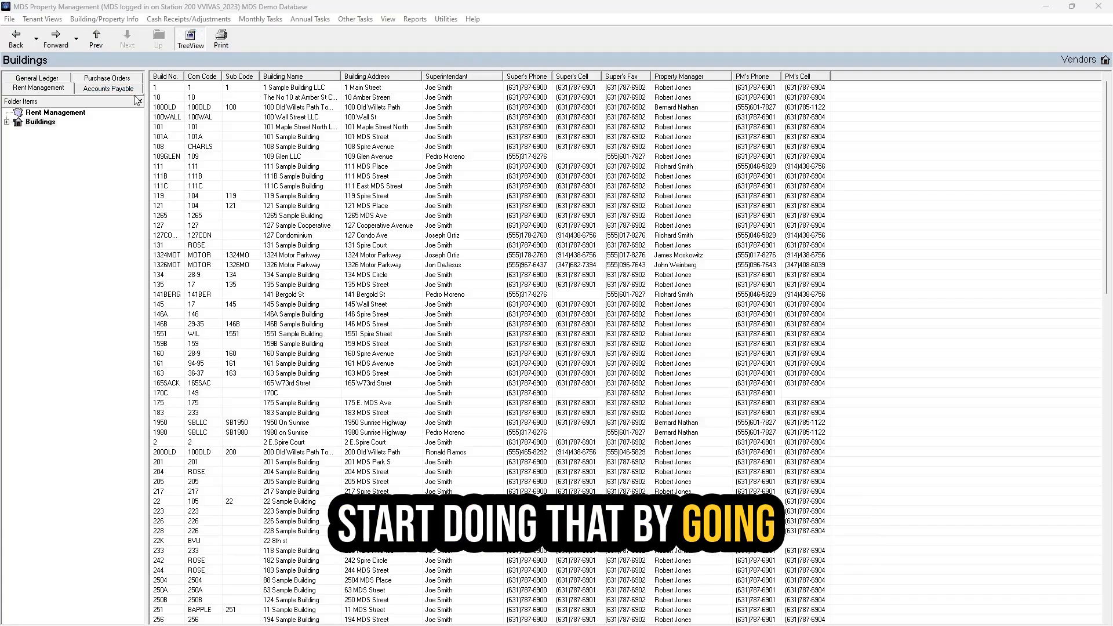
- Open the Accounts Payable Vendors file showing the Planet Paint Supplies record
{"action": "left_click", "coordinate": [109, 88]}
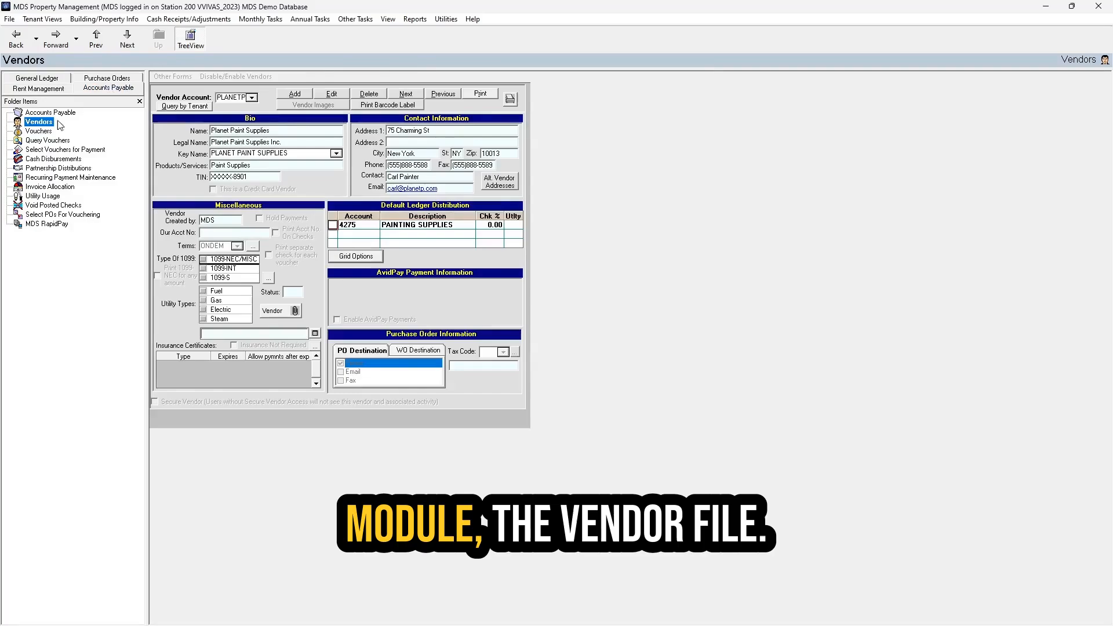
- Edit Planet Paint Supplies, tick 1099NEC/MISC under Type Of 1099, and save the record
{"action": "left_click", "coordinate": [236, 98]}
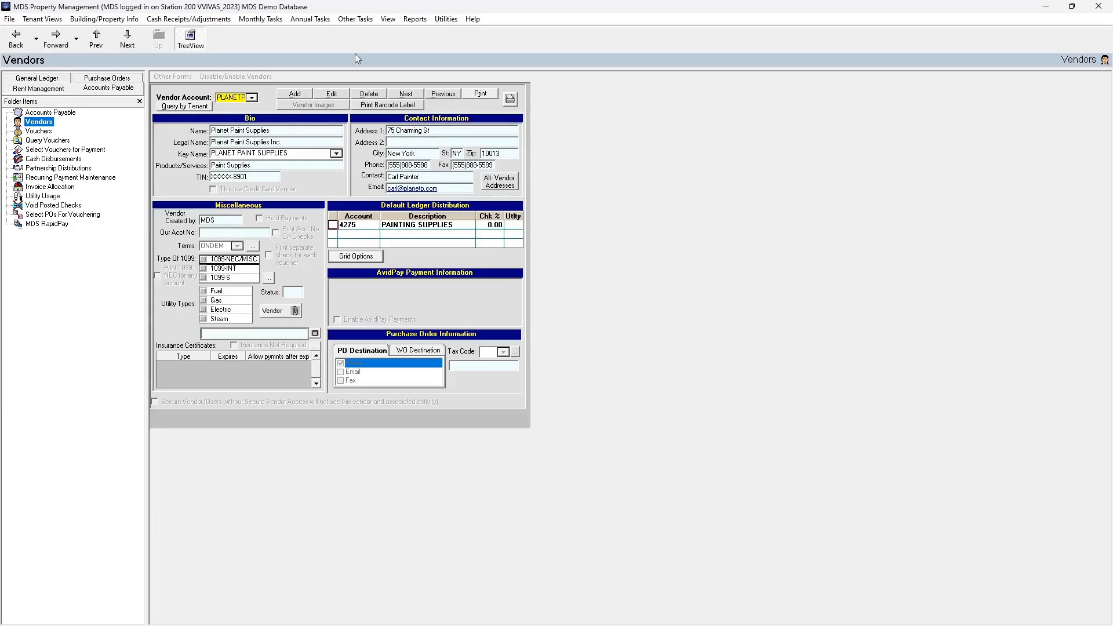
{"action": "left_click", "coordinate": [335, 93]}
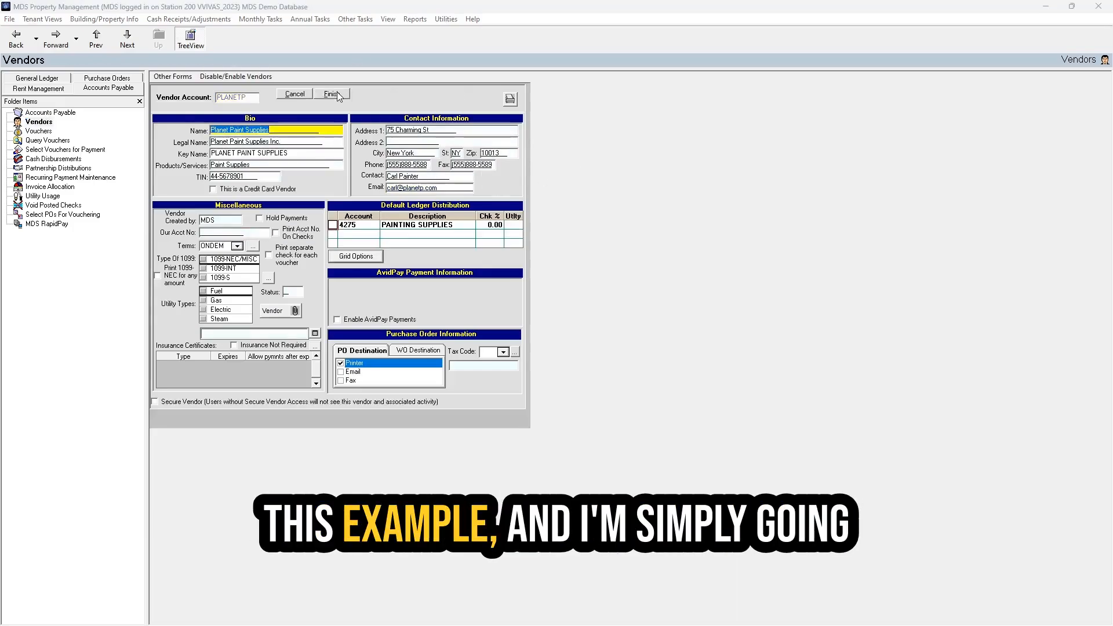
{"action": "left_click", "coordinate": [203, 260]}
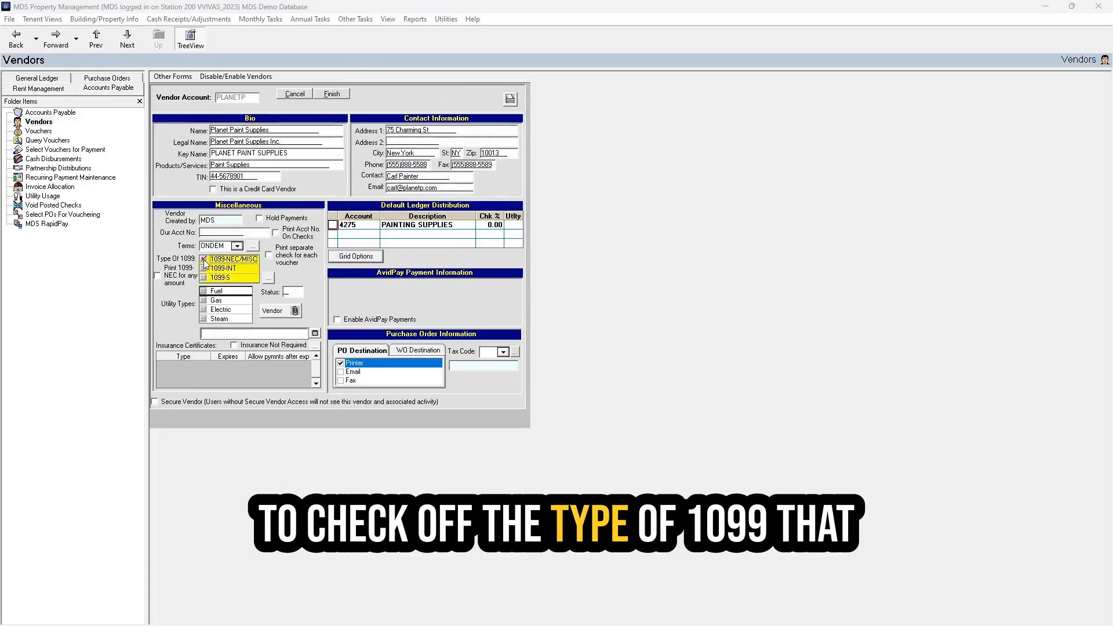
{"action": "left_click", "coordinate": [335, 96]}
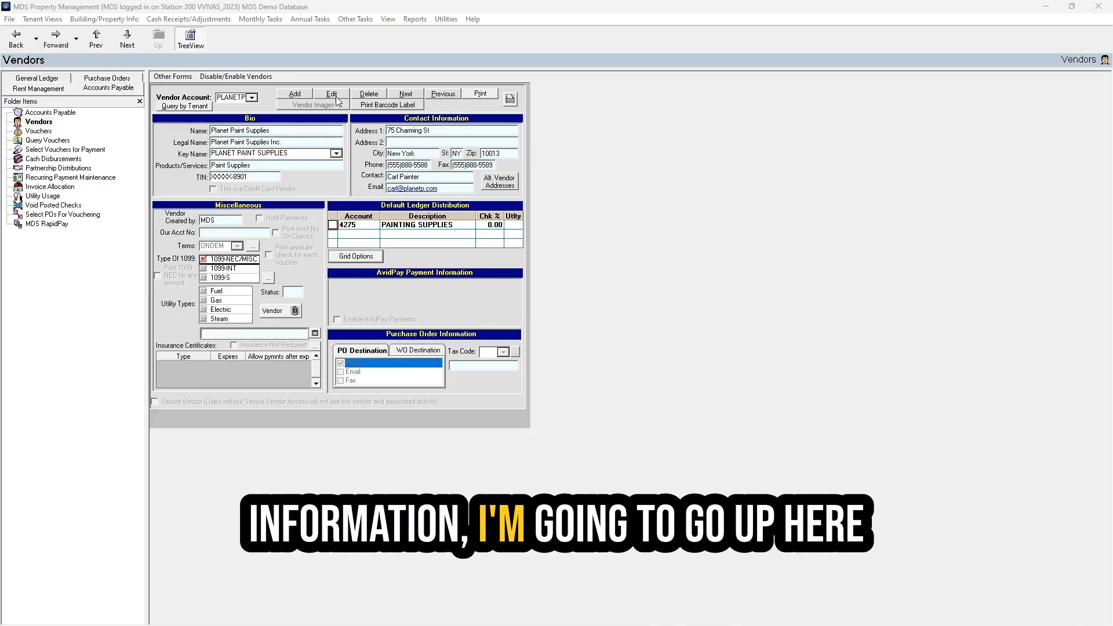
- Launch Annual Tasks > 1099 Processing, dismiss the update warning, and open Calculate's company selection
{"action": "left_click", "coordinate": [300, 9]}
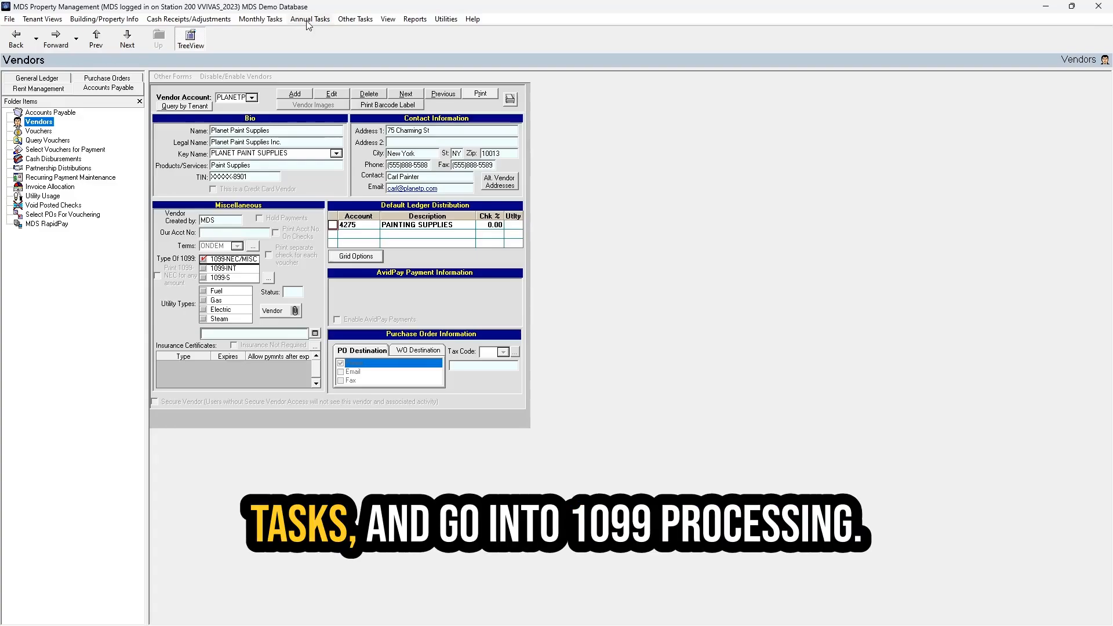
{"action": "left_click", "coordinate": [307, 22]}
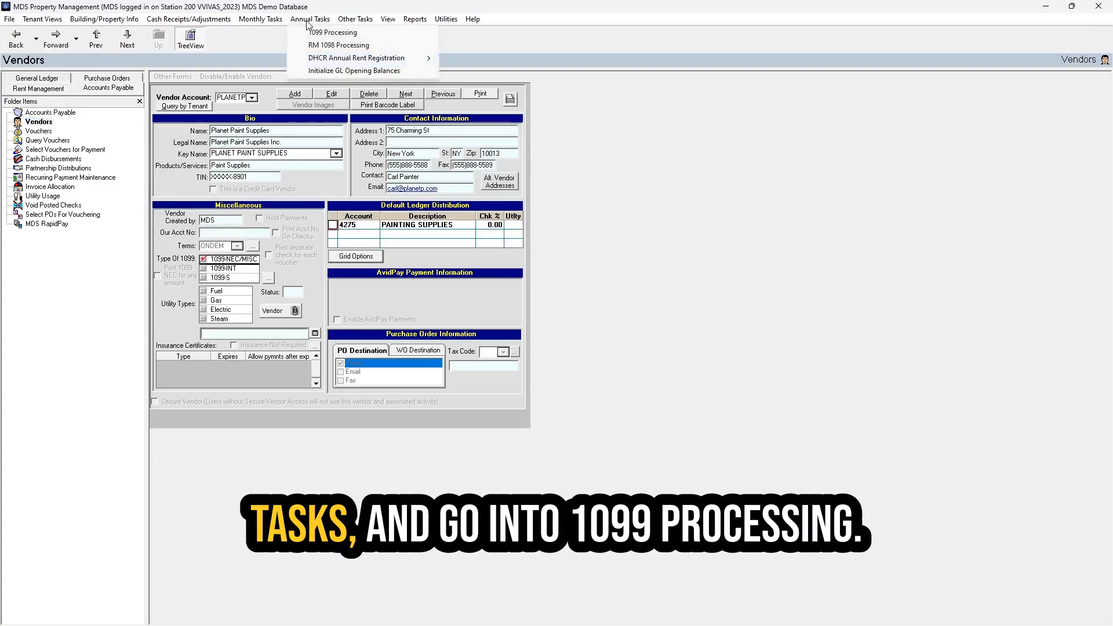
{"action": "left_click", "coordinate": [362, 34]}
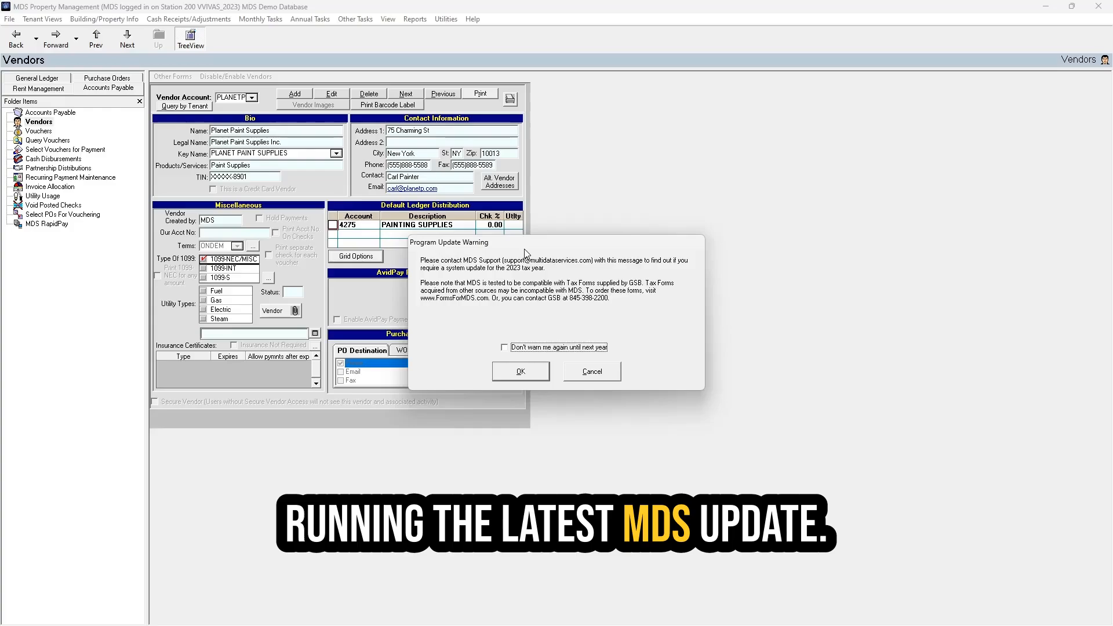
{"action": "left_click", "coordinate": [522, 371]}
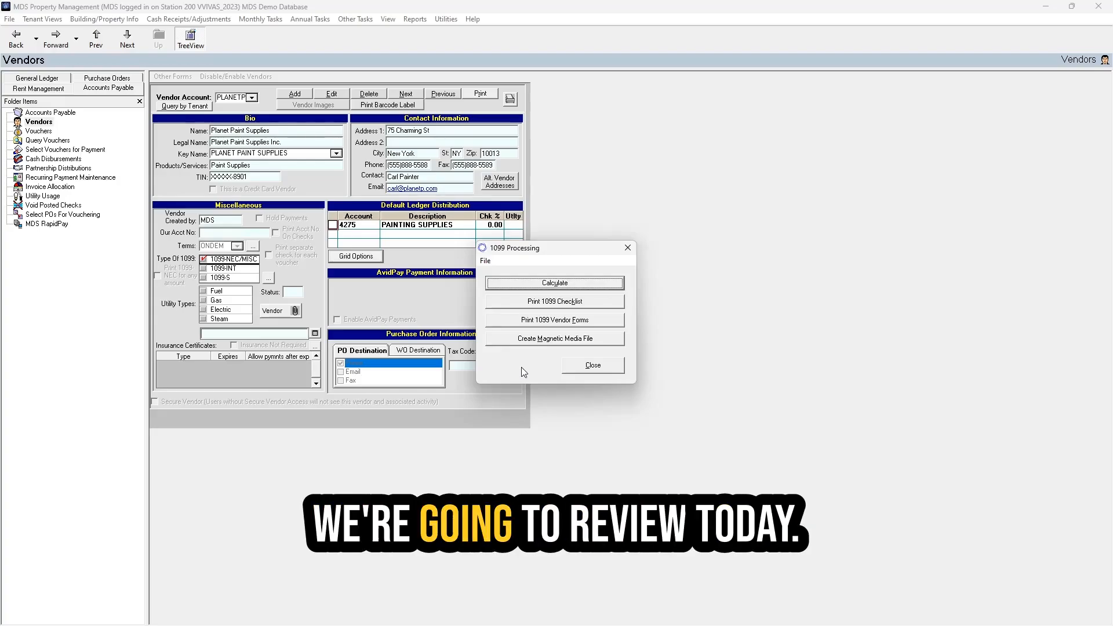
{"action": "left_click", "coordinate": [555, 283]}
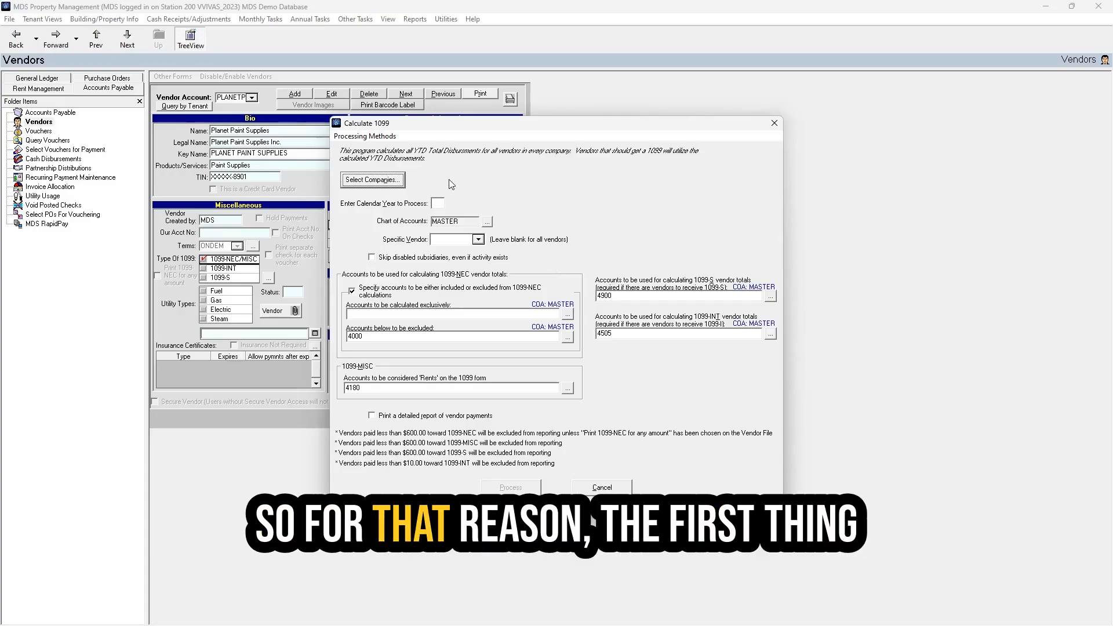
{"action": "left_click", "coordinate": [359, 181]}
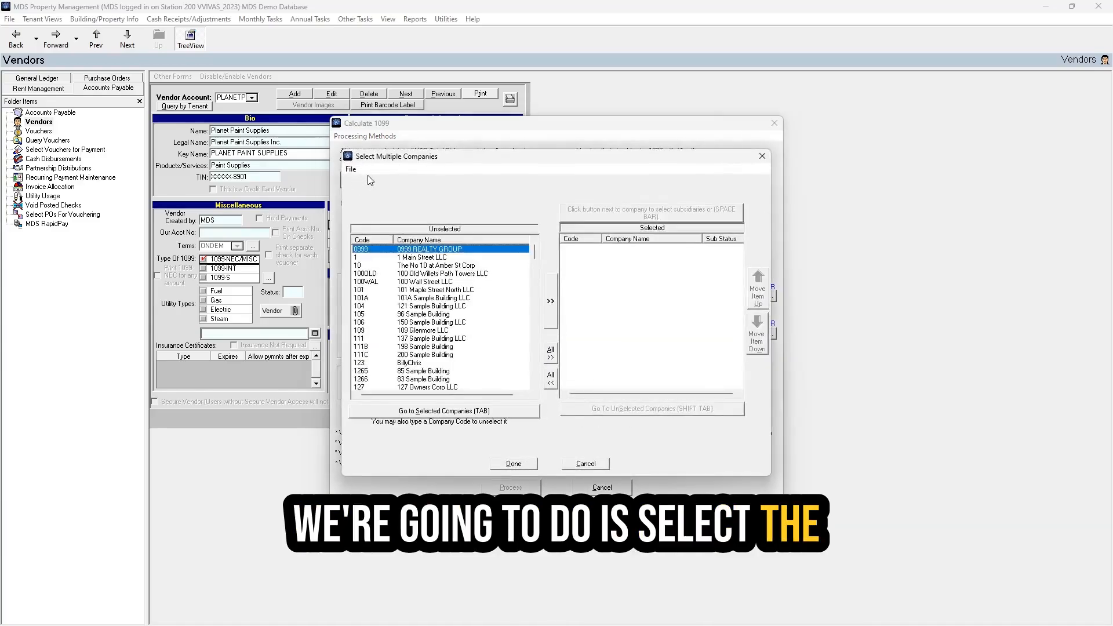
- Load the three companies from the saved 1099 company template
{"action": "left_click", "coordinate": [352, 170]}
{"action": "left_click", "coordinate": [387, 208]}
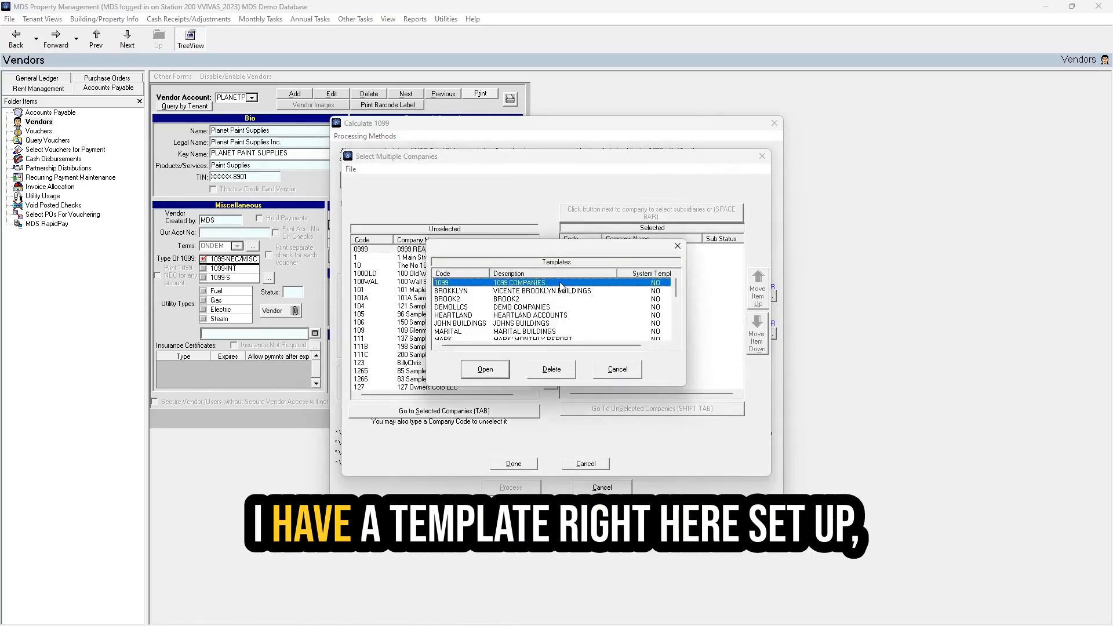
{"action": "left_click", "coordinate": [481, 369]}
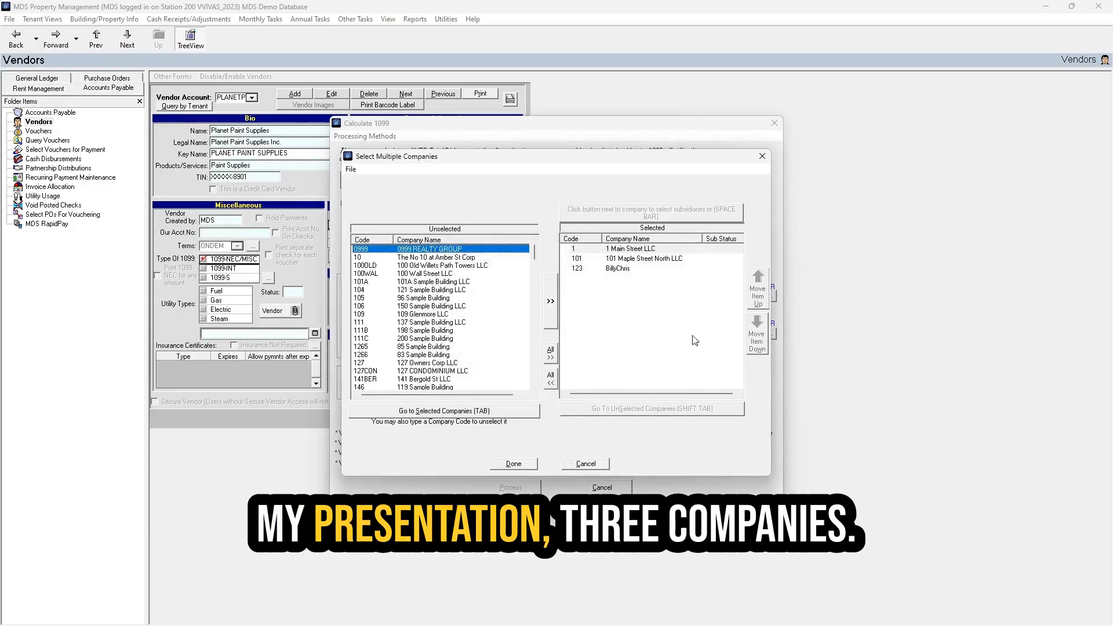
{"action": "left_click", "coordinate": [514, 464]}
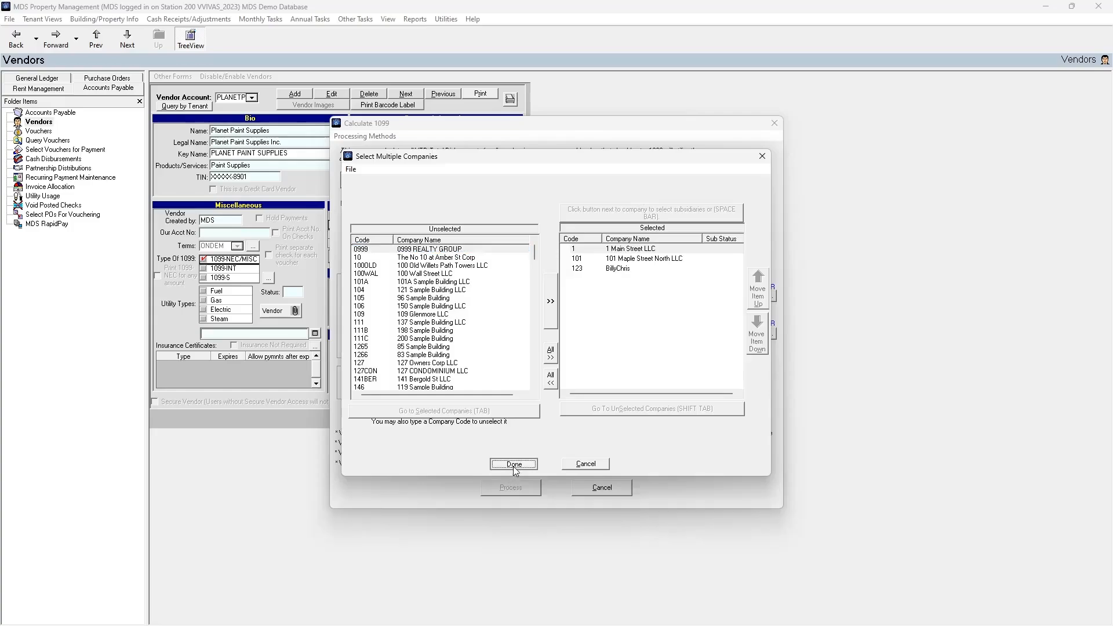
- Calculate 1099 totals for year 24 and close the calculation window
{"action": "type", "text": "24"}
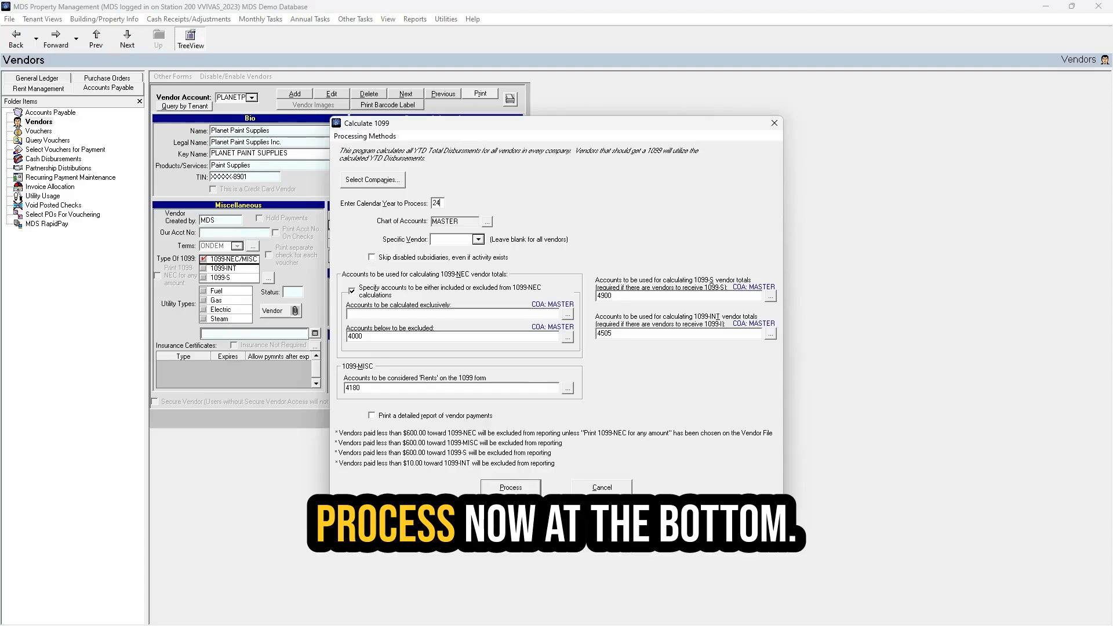
{"action": "left_click", "coordinate": [516, 493]}
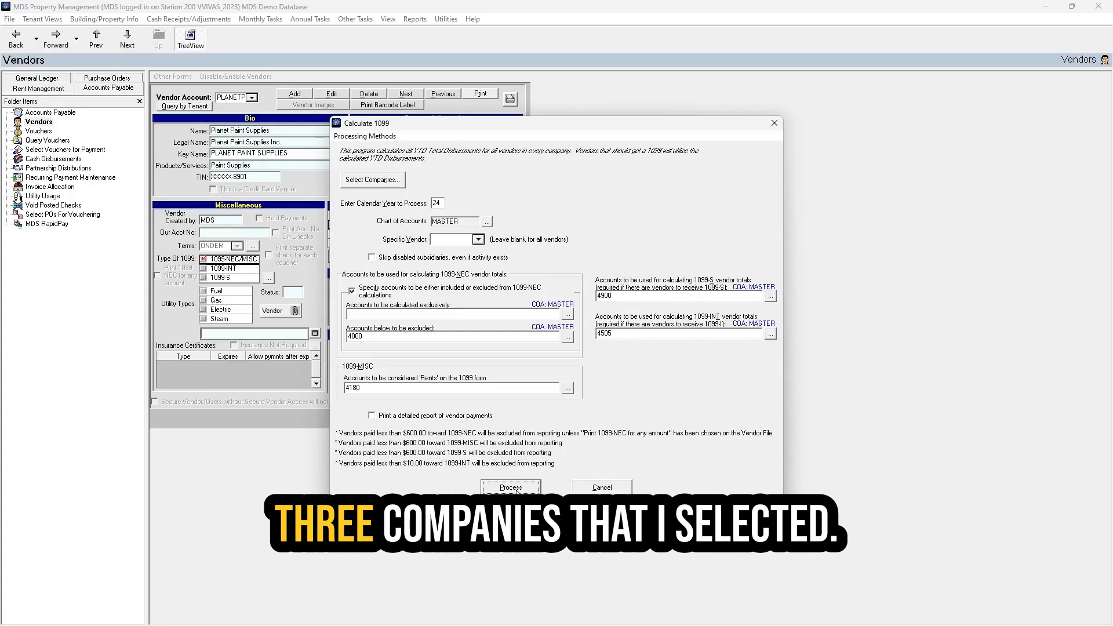
{"action": "left_click", "coordinate": [601, 488]}
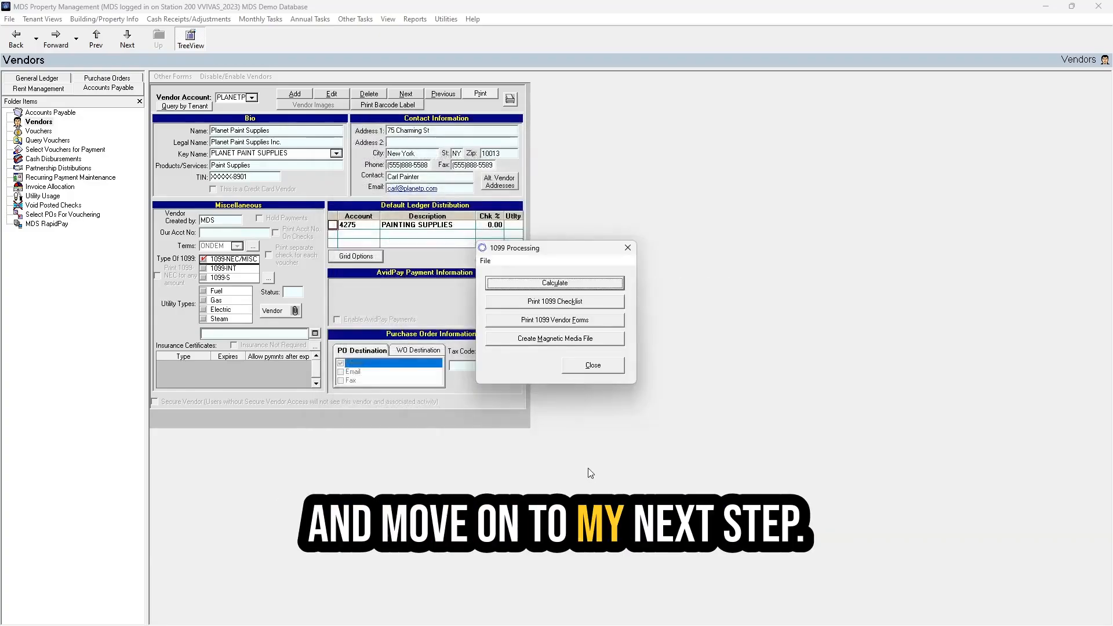
- Print the Vendor 1099 Information Checklist for the companies in the 1099 template
{"action": "left_click", "coordinate": [603, 302]}
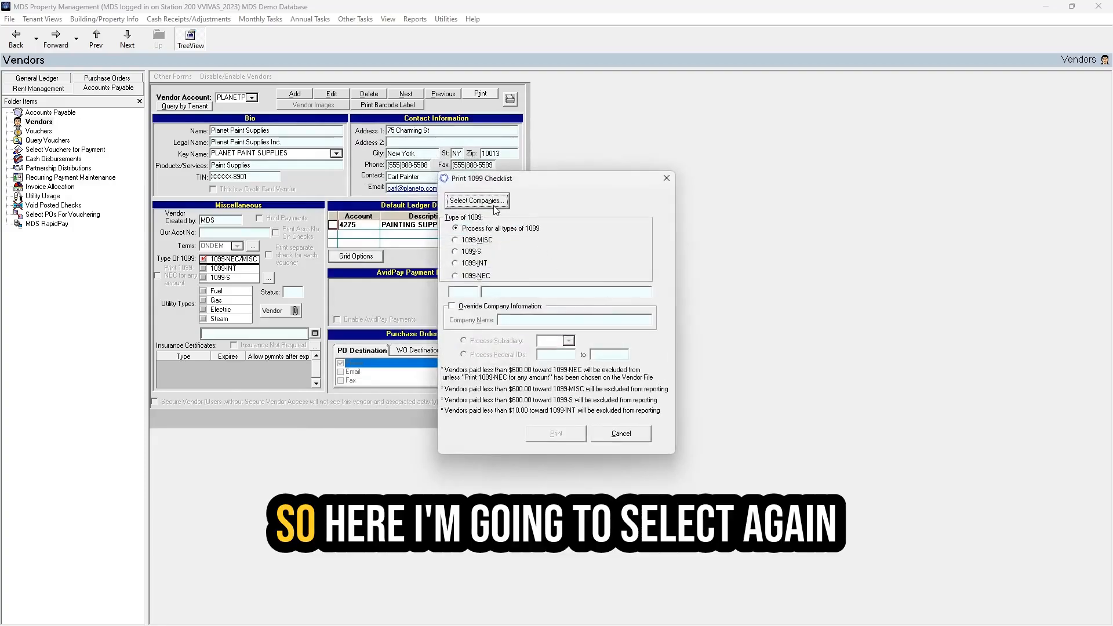
{"action": "left_click", "coordinate": [495, 201]}
{"action": "left_click", "coordinate": [350, 169]}
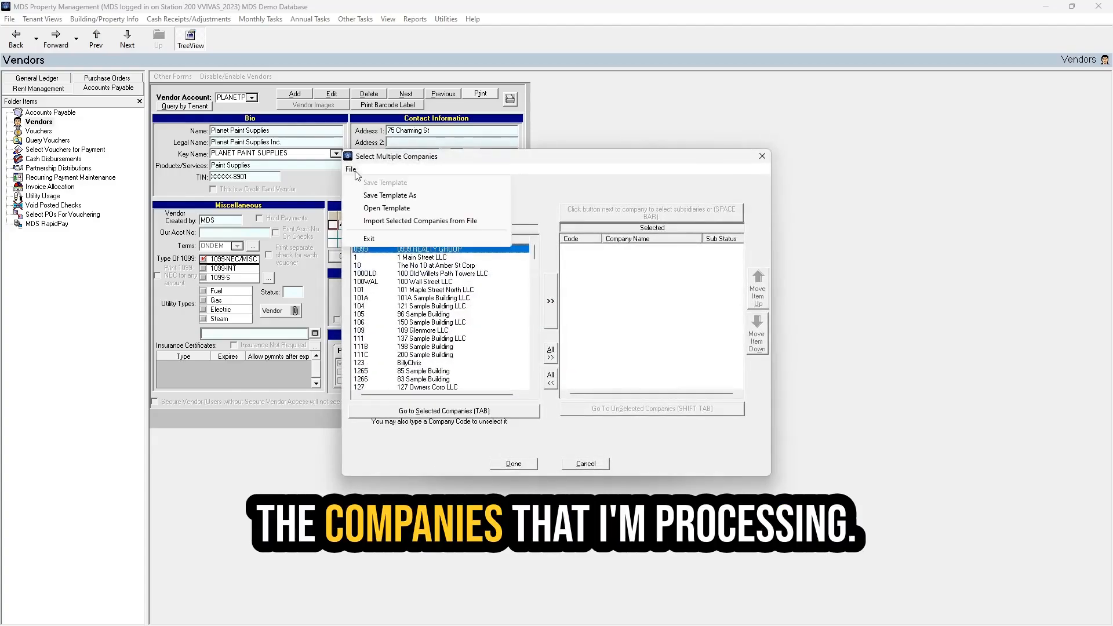
{"action": "left_click", "coordinate": [378, 207]}
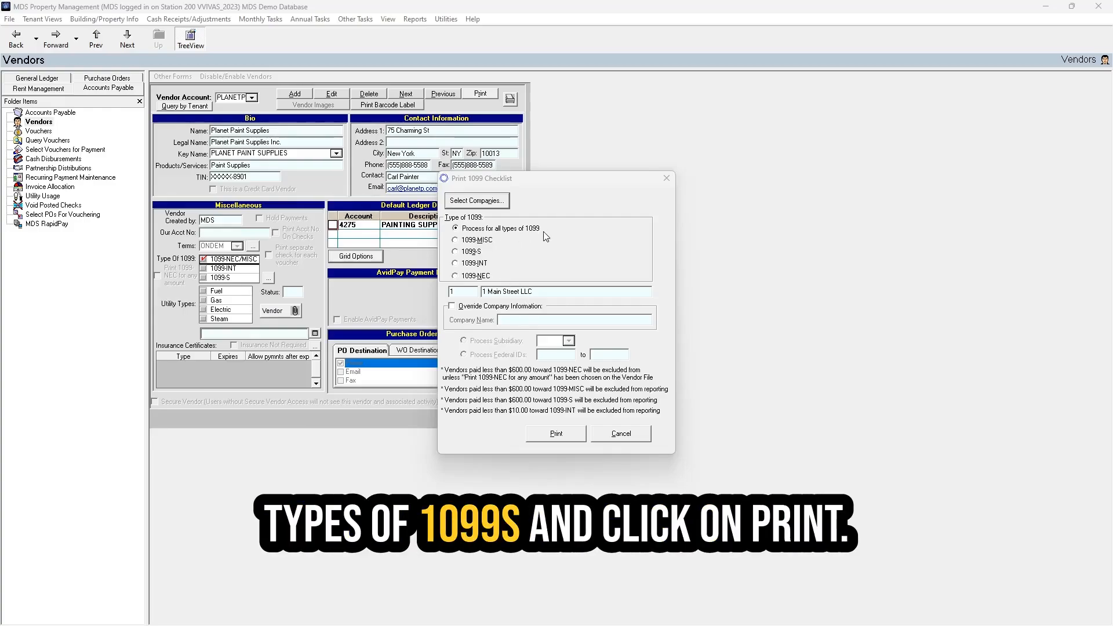
{"action": "left_click", "coordinate": [578, 436]}
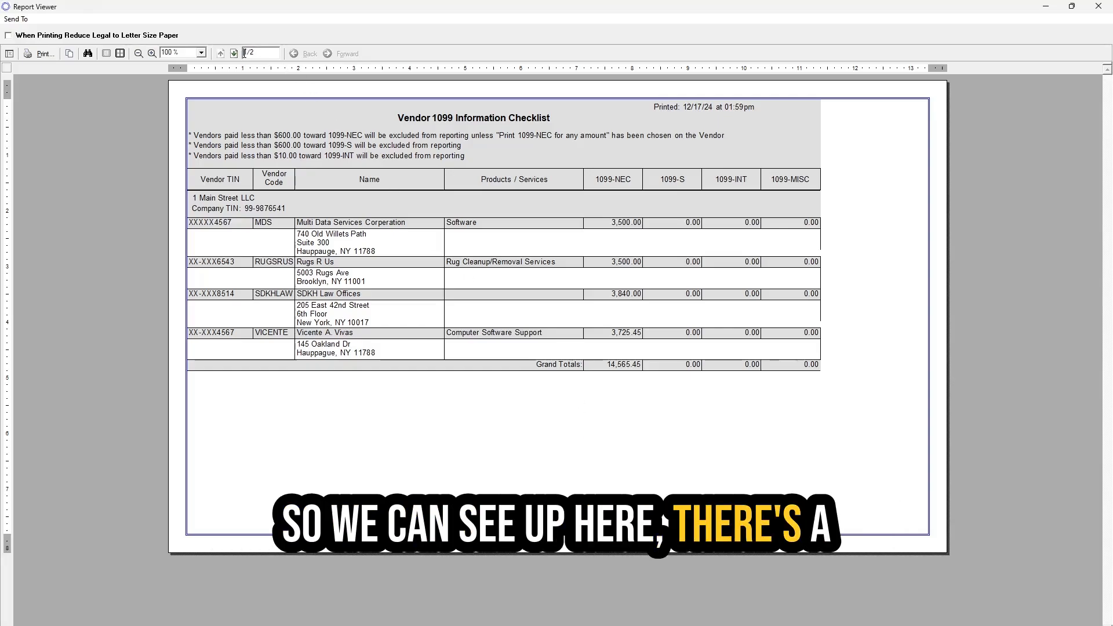
- Page the checklist report to page 2 of 2, then back to page 1
{"action": "left_click", "coordinate": [267, 53]}
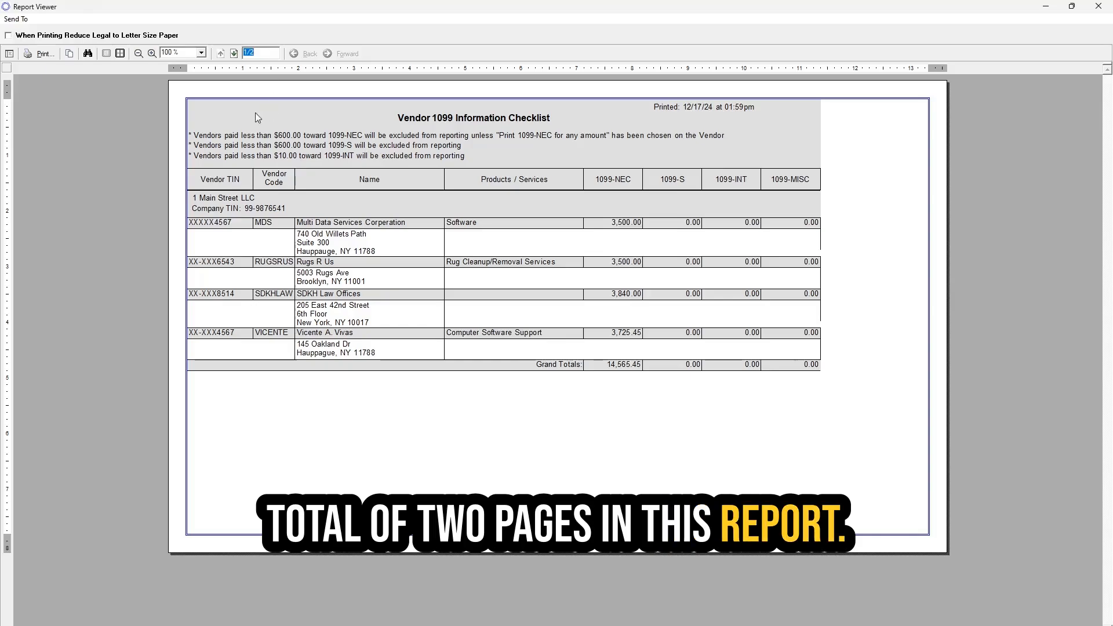
{"action": "left_click", "coordinate": [234, 53]}
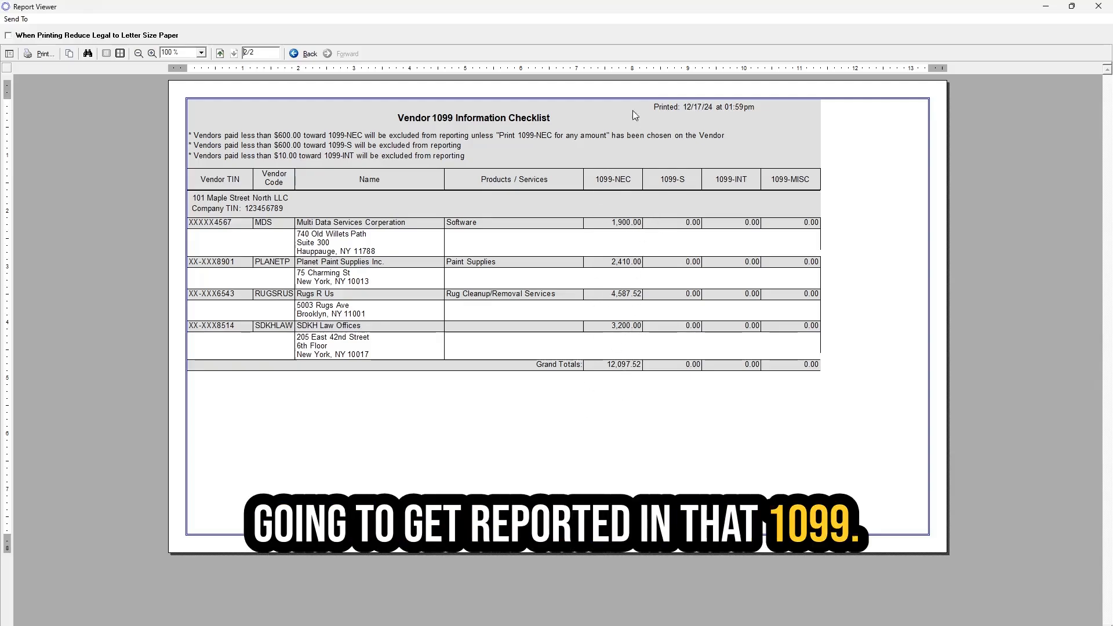
{"action": "left_click", "coordinate": [219, 54]}
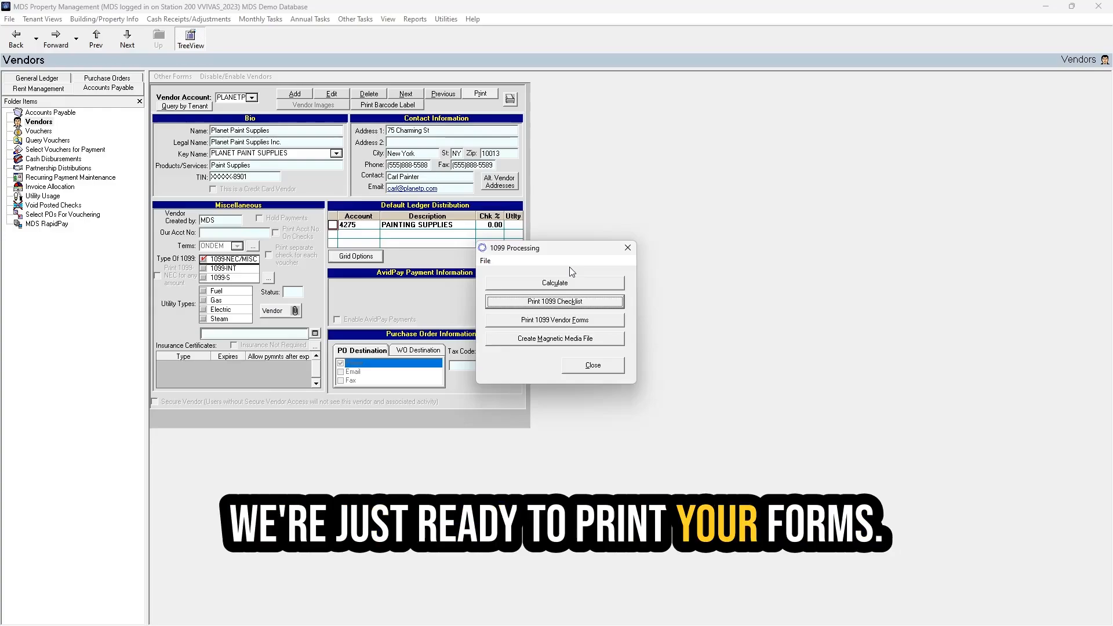
- Preview 1099-NEC forms with 'Use these parameters for all companies' and 'Print the image of Copy B' checked
{"action": "left_click", "coordinate": [502, 323]}
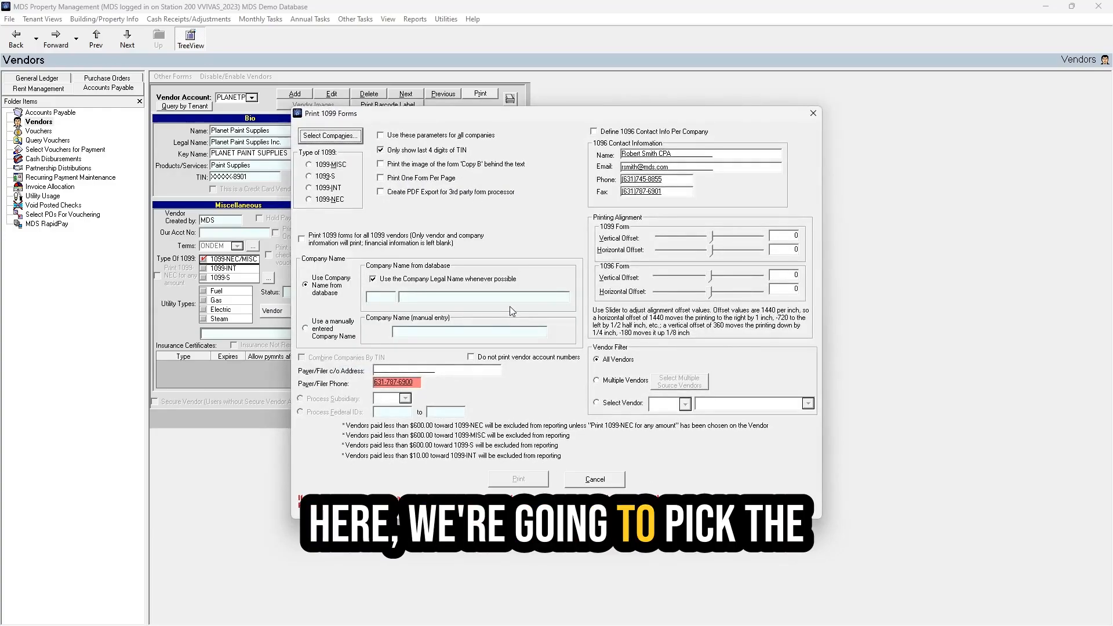
{"action": "key", "text": "XF86AudioMute"}
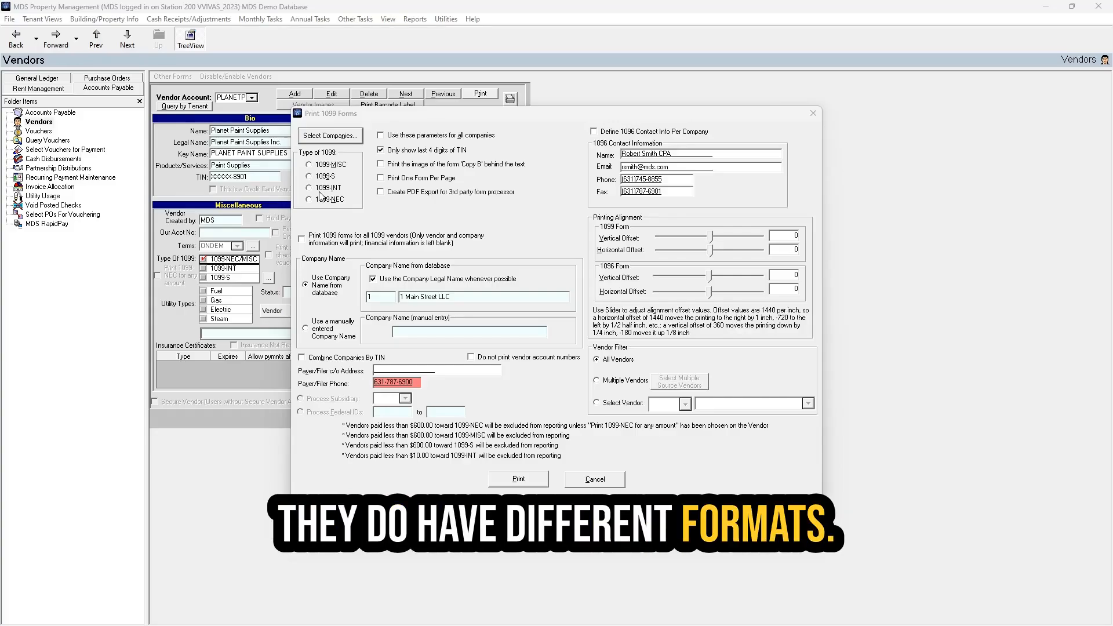
{"action": "left_click", "coordinate": [325, 200]}
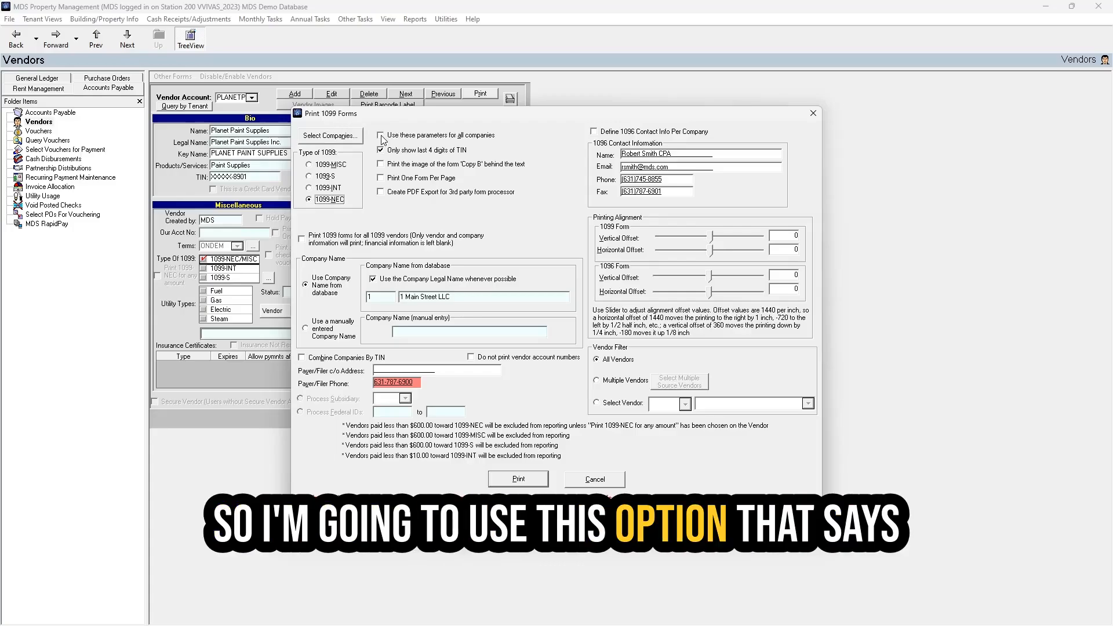
{"action": "left_click", "coordinate": [422, 137]}
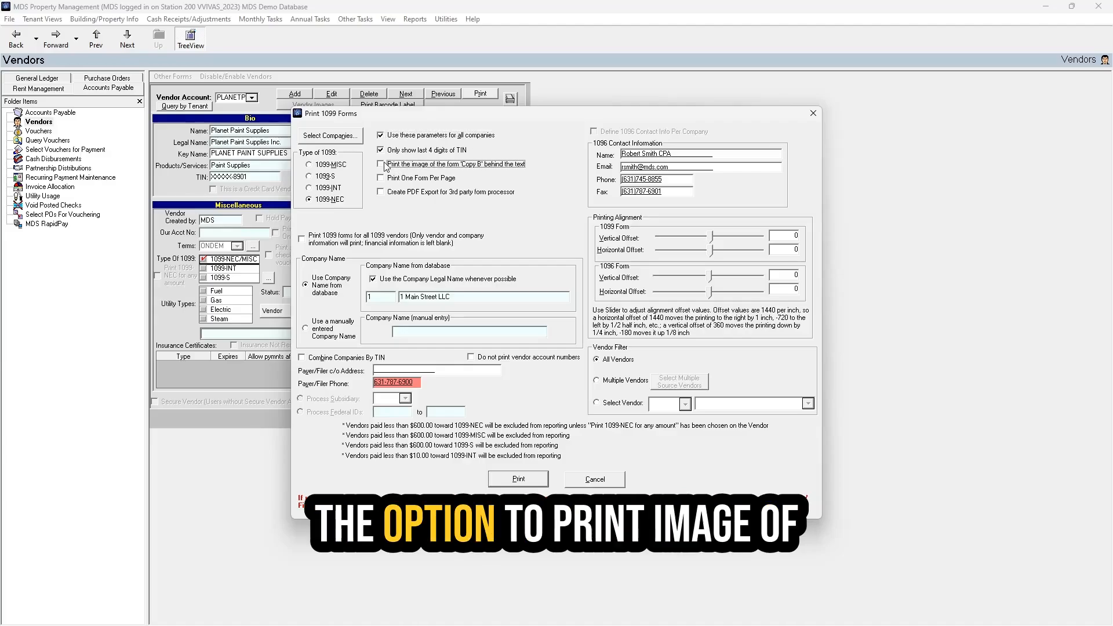
{"action": "left_click", "coordinate": [419, 166]}
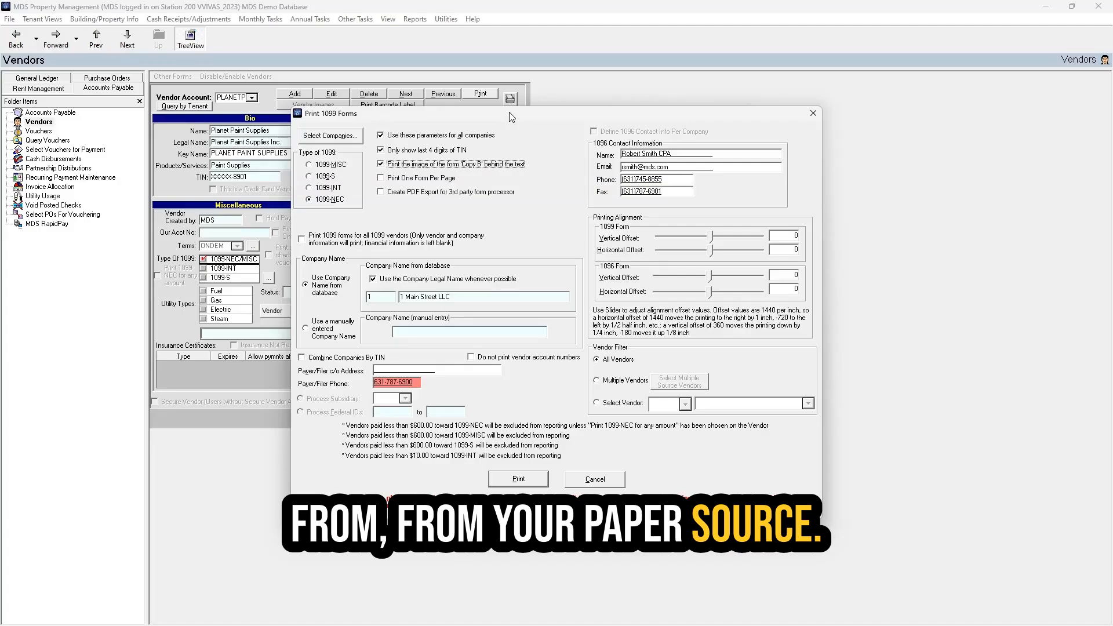
{"action": "left_click", "coordinate": [520, 479]}
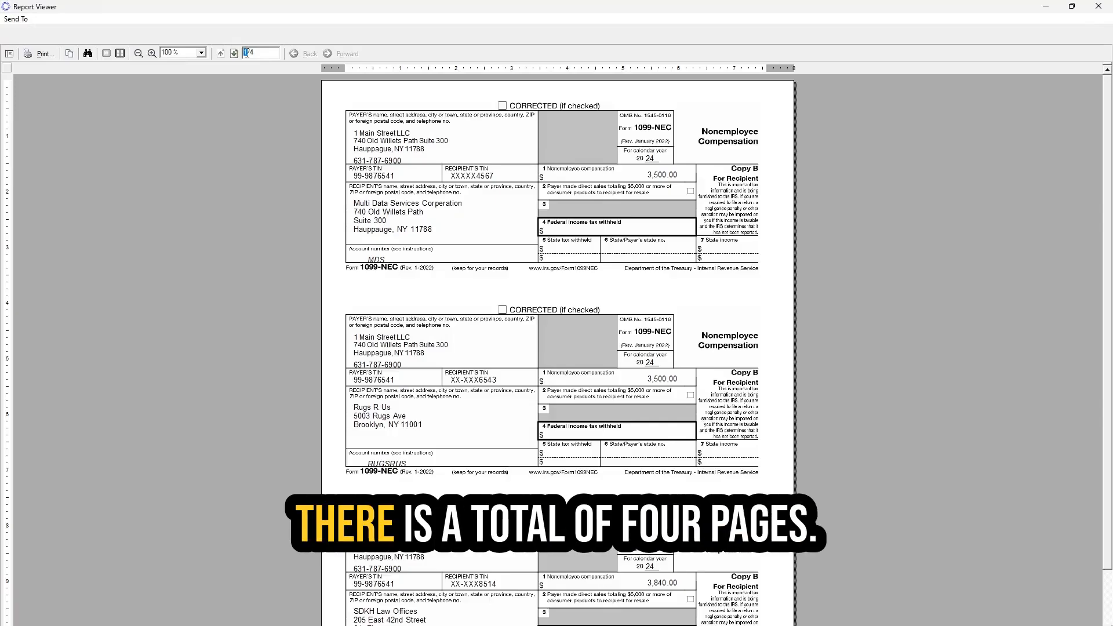
- Page through the 1099-NEC preview from page 1 to 4, then back to page 3
{"action": "left_click_drag", "start_coordinate": [251, 53], "coordinate": [243, 54]}
{"action": "left_click", "coordinate": [256, 201]}
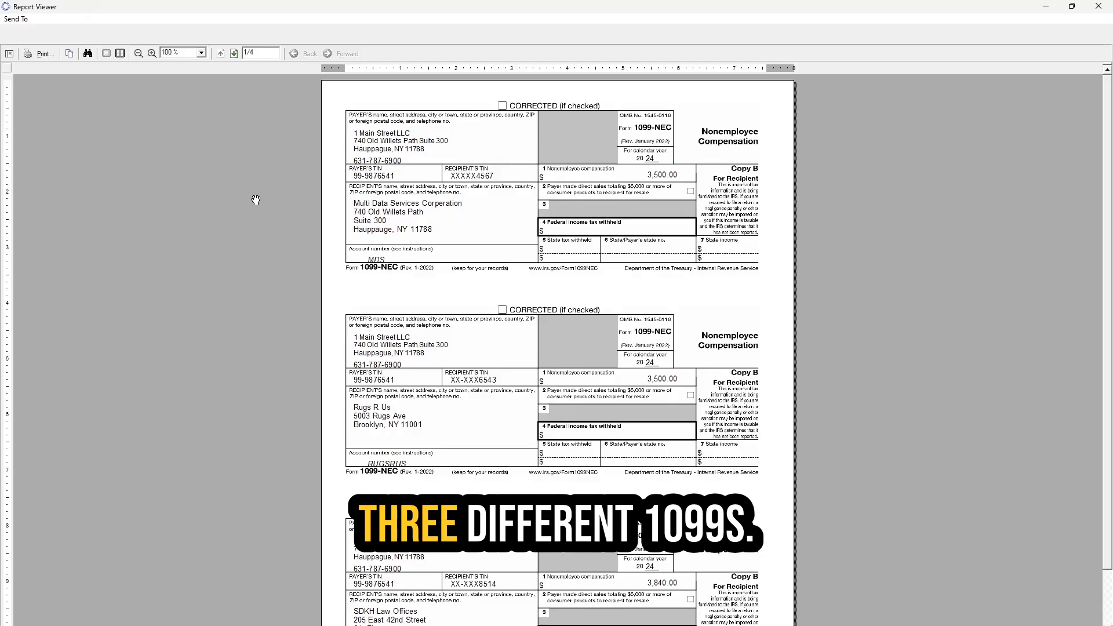
{"action": "scroll", "coordinate": [268, 300], "scroll_direction": "down", "scroll_amount": 2}
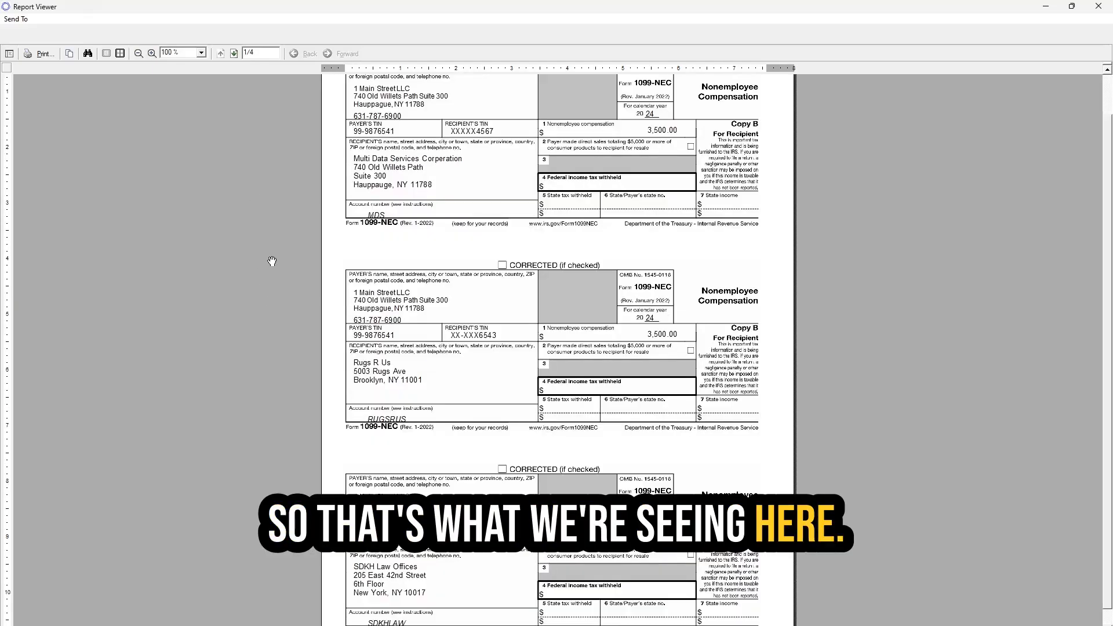
{"action": "scroll", "coordinate": [268, 301], "scroll_direction": "up", "scroll_amount": 2}
{"action": "left_click", "coordinate": [234, 54]}
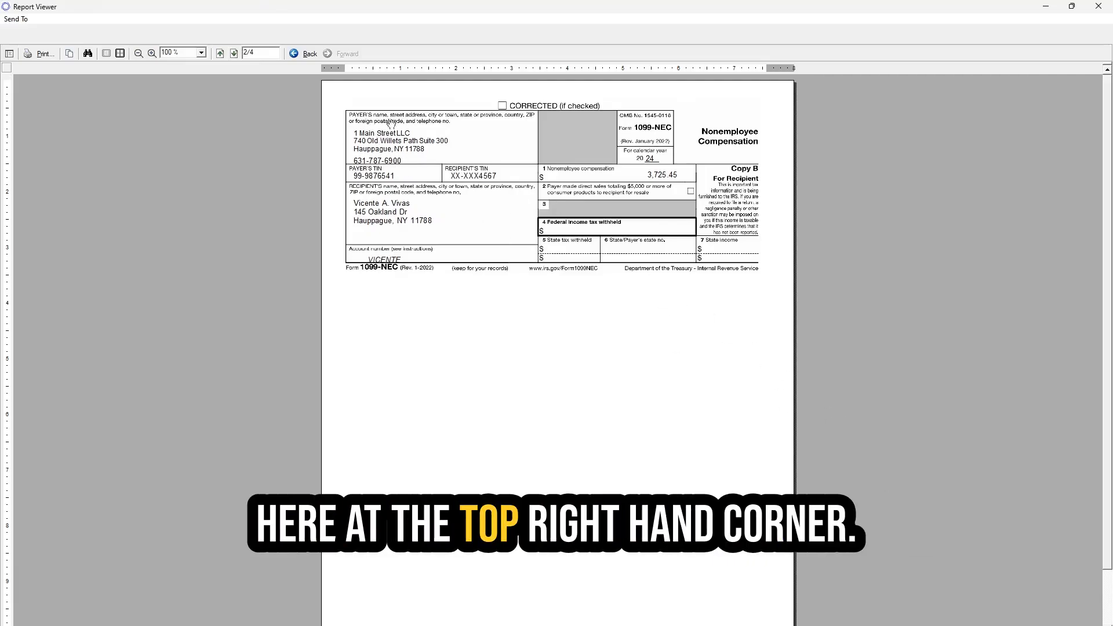
{"action": "left_click", "coordinate": [234, 54]}
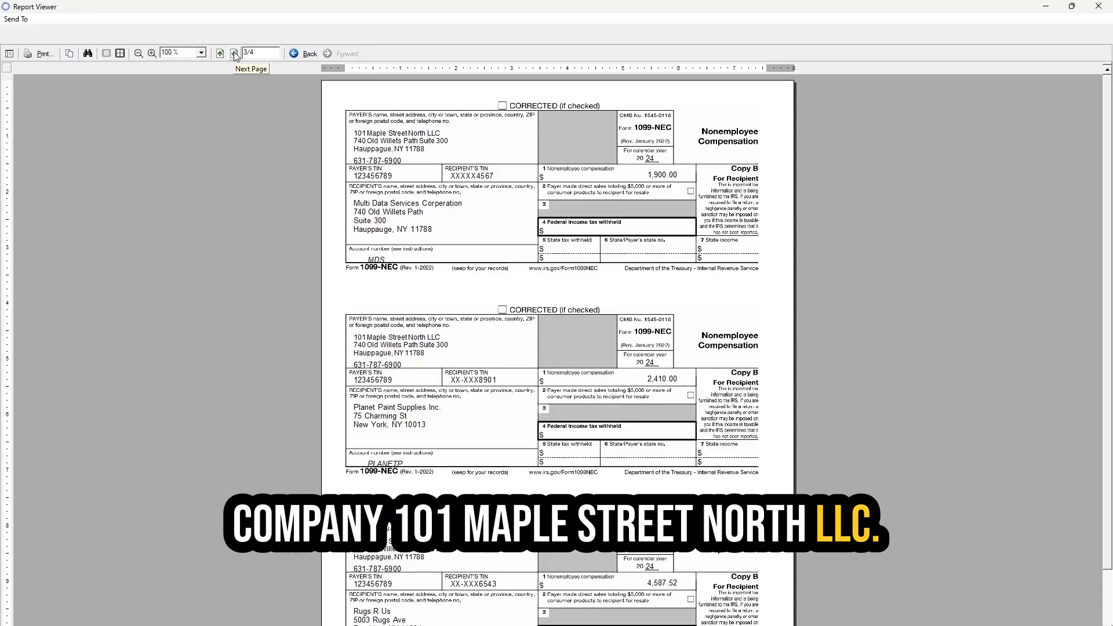
{"action": "left_click", "coordinate": [235, 53]}
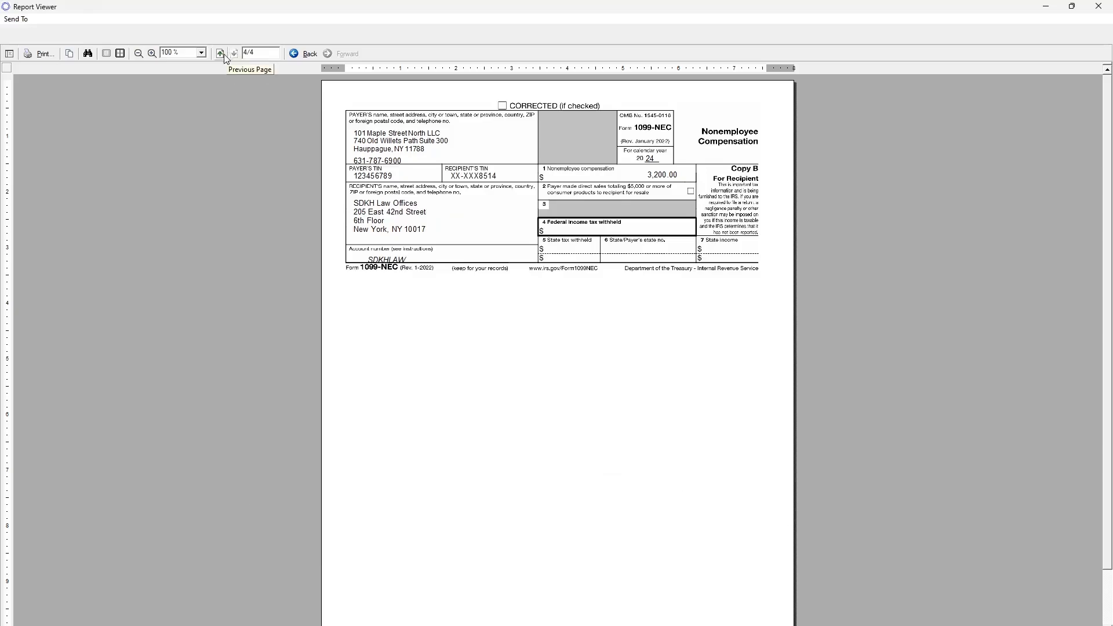
{"action": "left_click", "coordinate": [220, 53]}
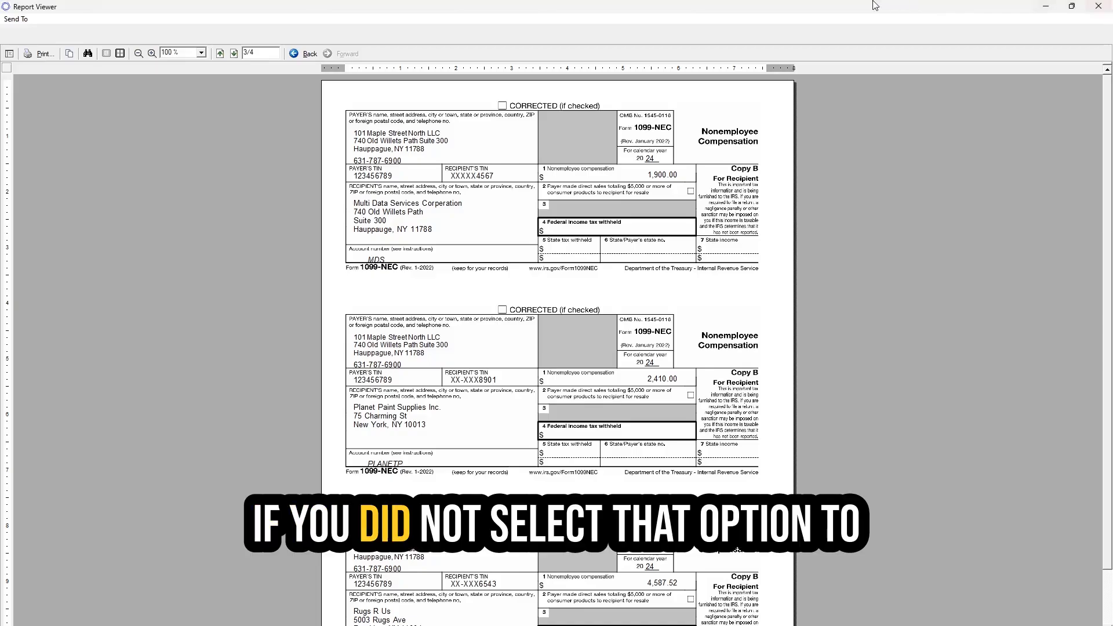
- Close the 1099-NEC forms preview
{"action": "left_click", "coordinate": [1072, 6]}
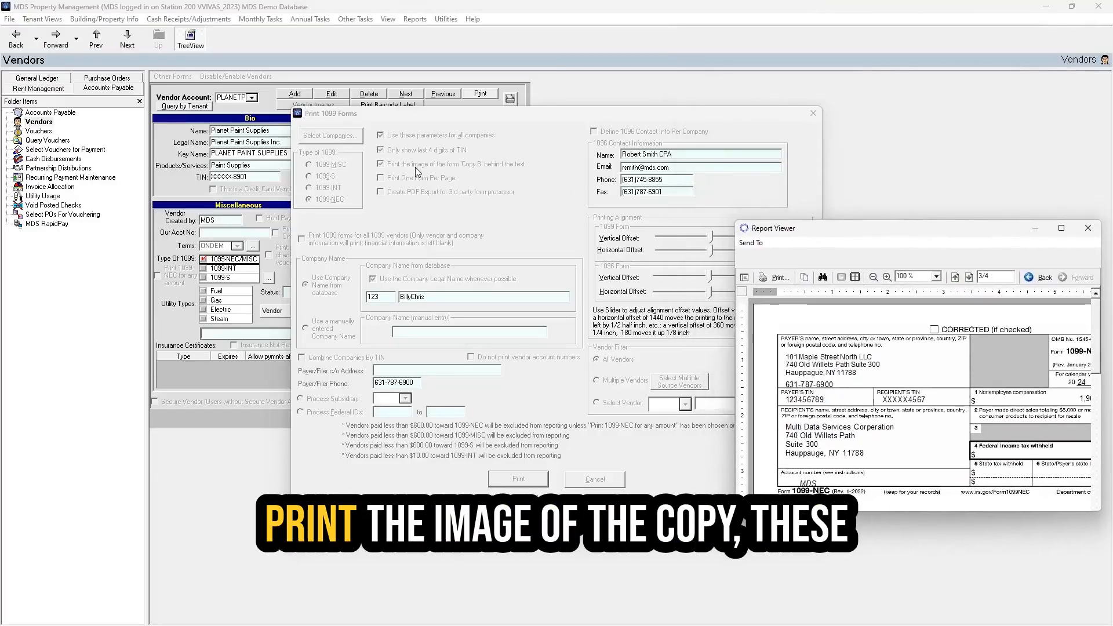
{"action": "double_click", "coordinate": [856, 232]}
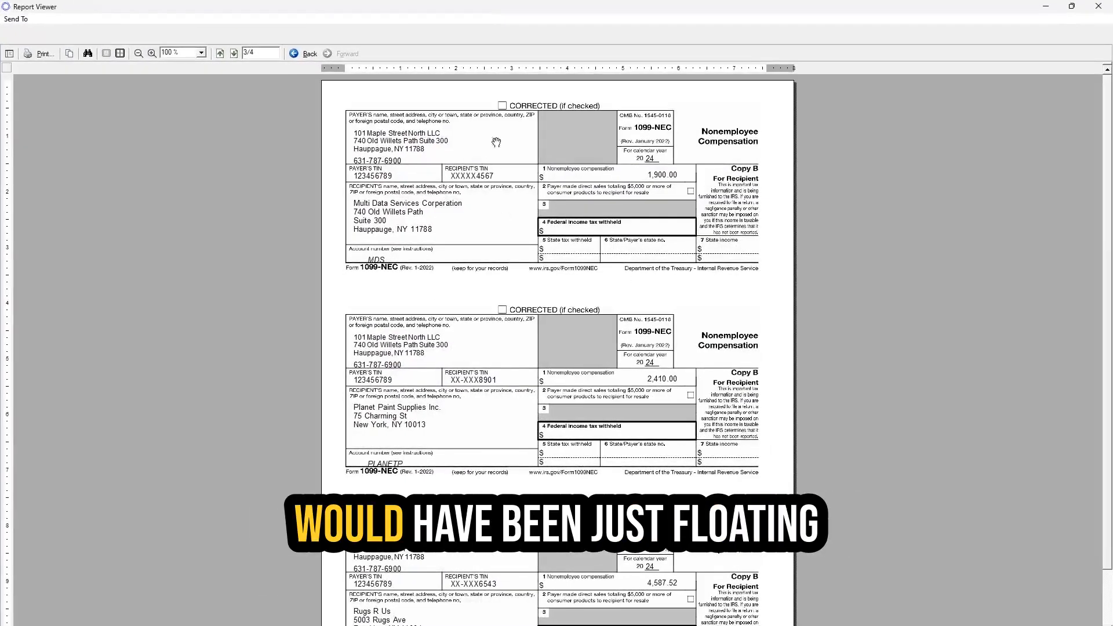
{"action": "left_click", "coordinate": [1098, 6]}
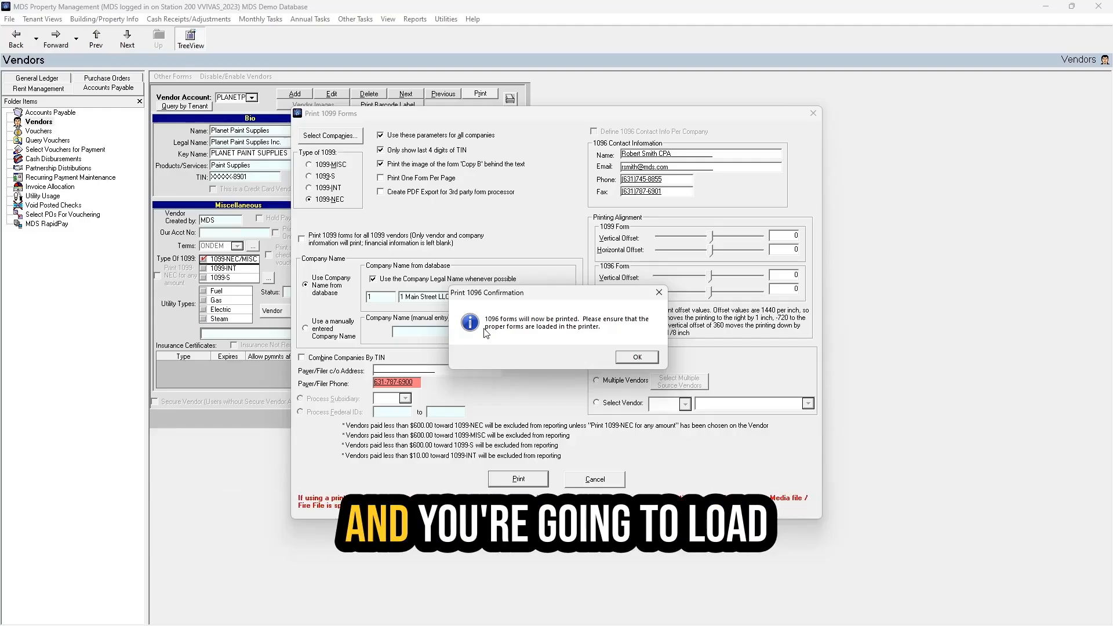
- Accept the 1096 print confirmation, view both companies' 1096 forms, and close the preview
{"action": "left_click", "coordinate": [630, 357]}
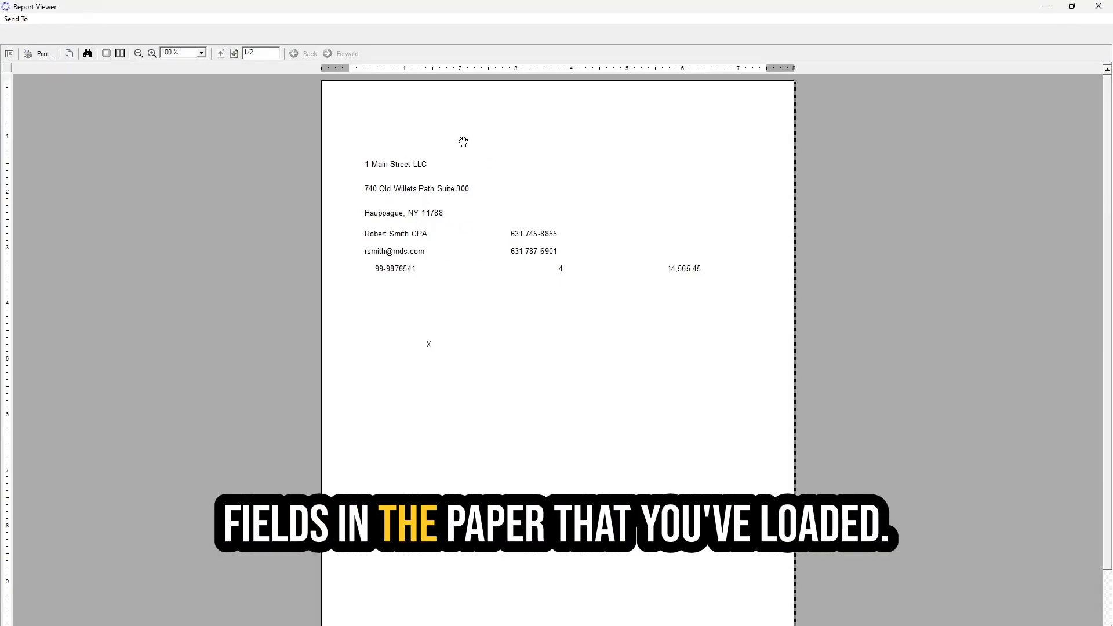
{"action": "left_click", "coordinate": [234, 53]}
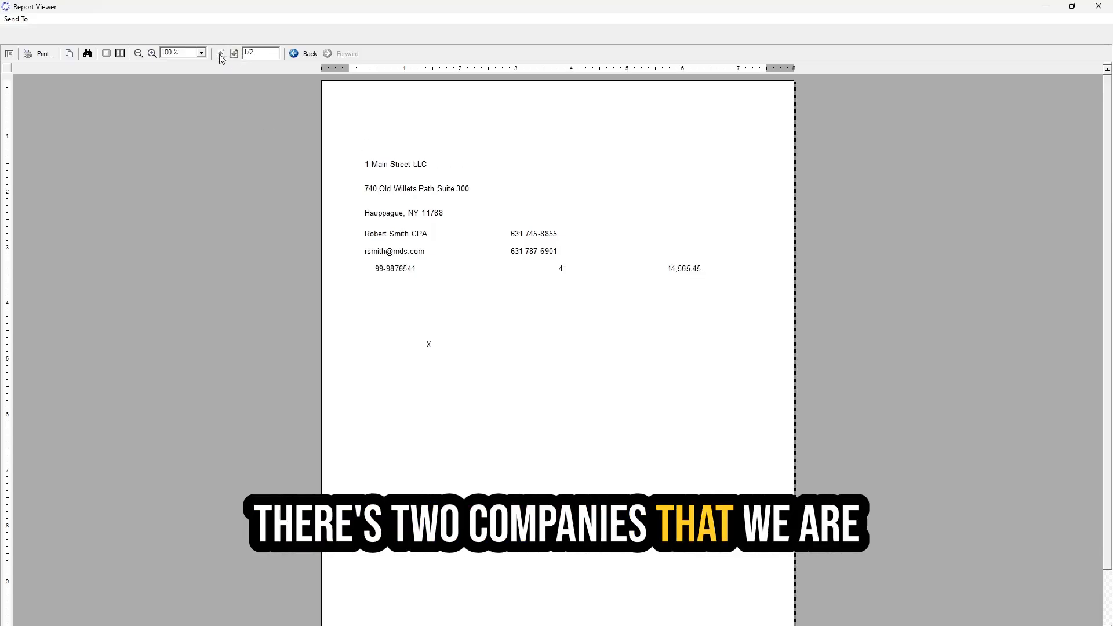
{"action": "left_click", "coordinate": [220, 54]}
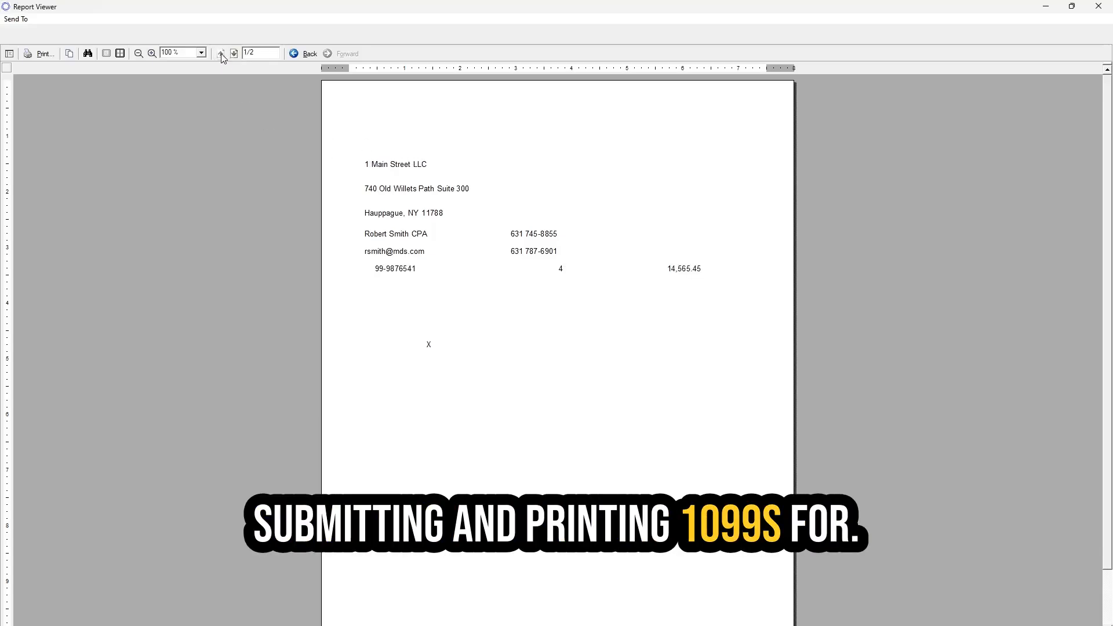
{"action": "left_click", "coordinate": [1099, 6]}
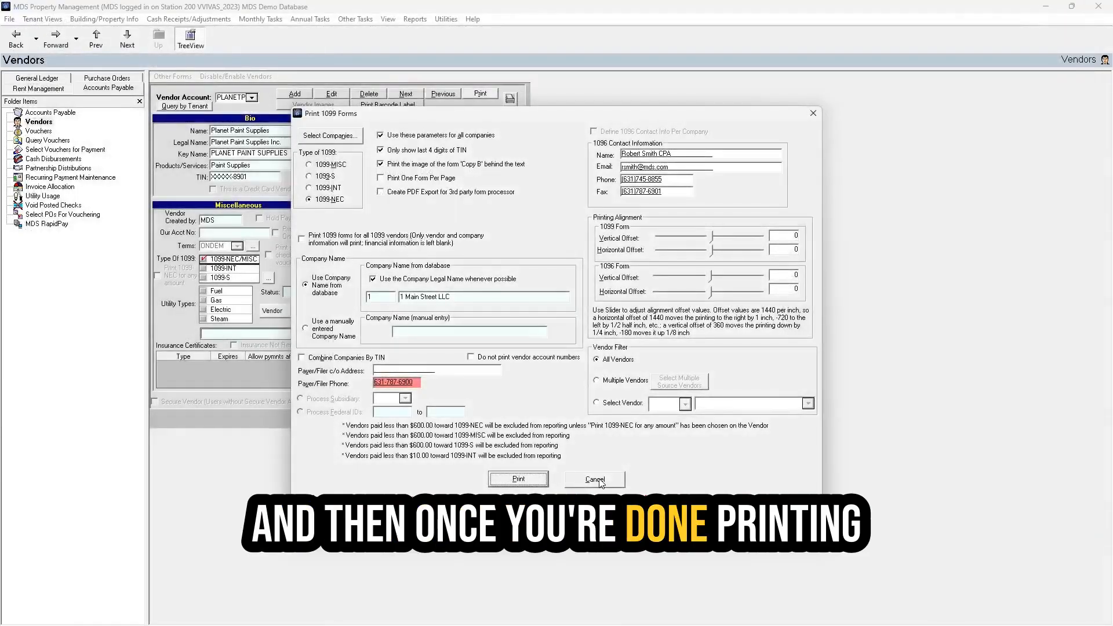
- Start the IRS magnetic media file and select the companies from the saved template
{"action": "left_click", "coordinate": [596, 480]}
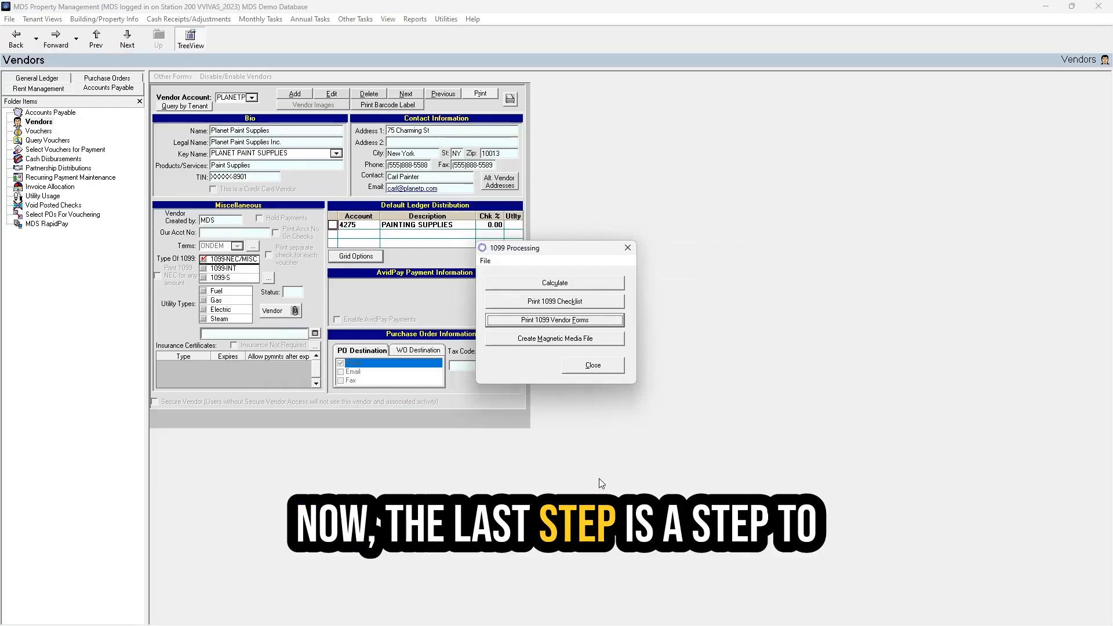
{"action": "left_click", "coordinate": [551, 339]}
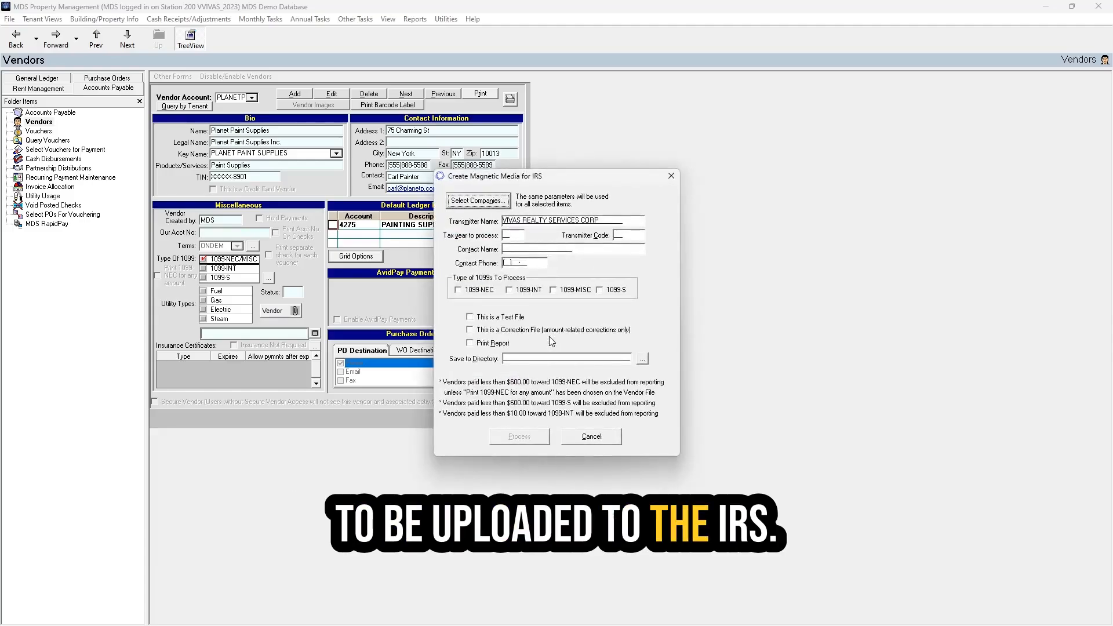
{"action": "left_click", "coordinate": [451, 202]}
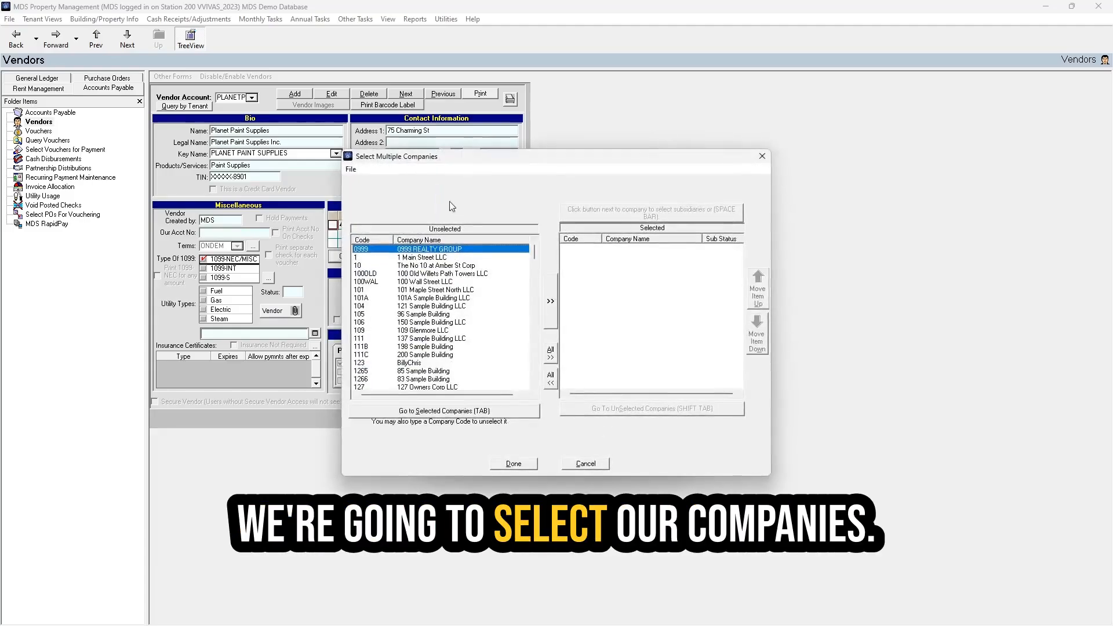
{"action": "left_click", "coordinate": [351, 168]}
{"action": "left_click", "coordinate": [377, 192]}
{"action": "left_click", "coordinate": [486, 369]}
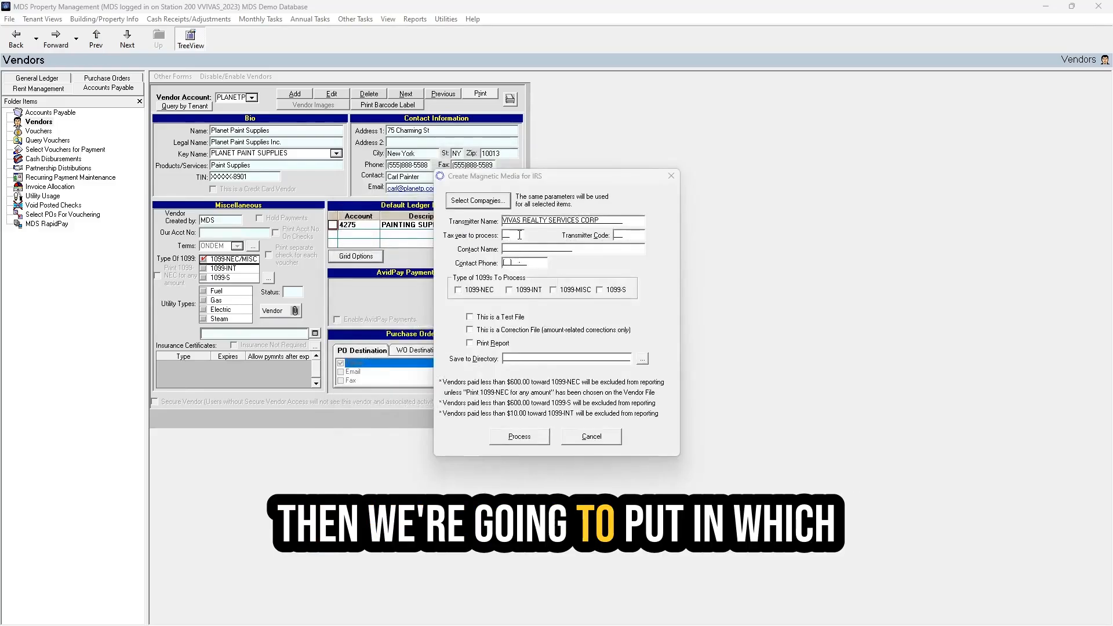
- Enter tax year 2024 and the transmitter code
{"action": "left_click", "coordinate": [518, 235]}
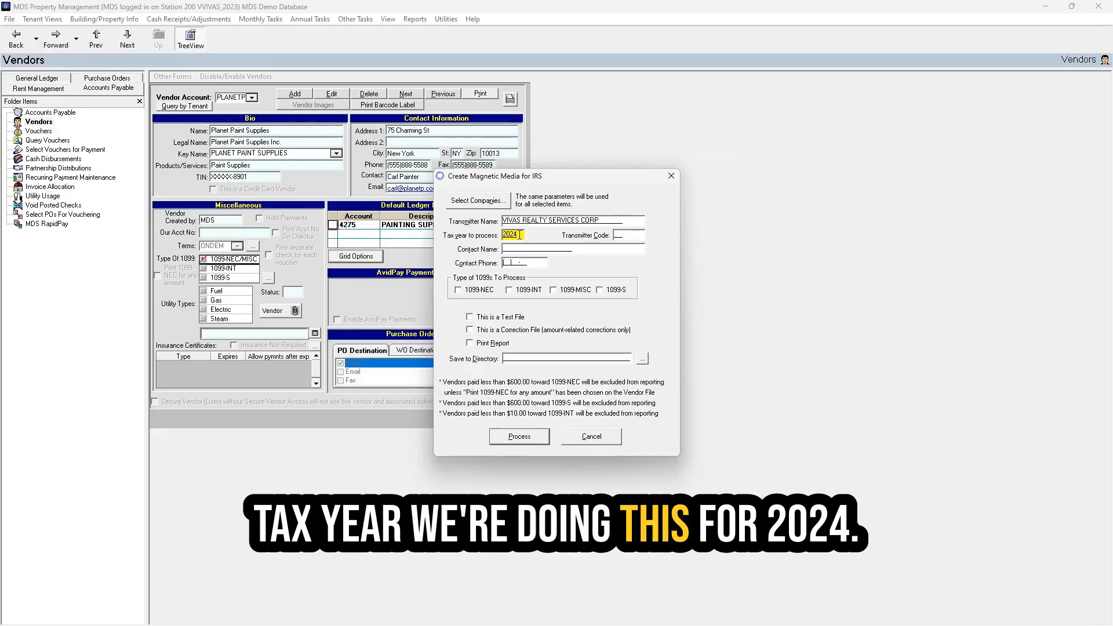
{"action": "key", "text": "Tab"}
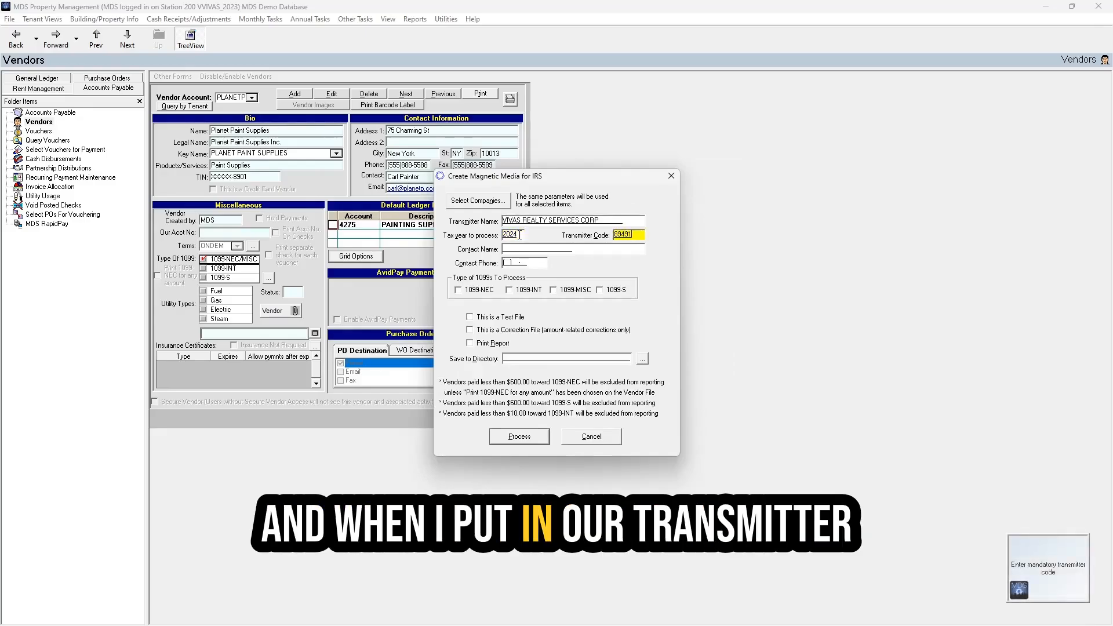
{"action": "key", "text": "Tab"}
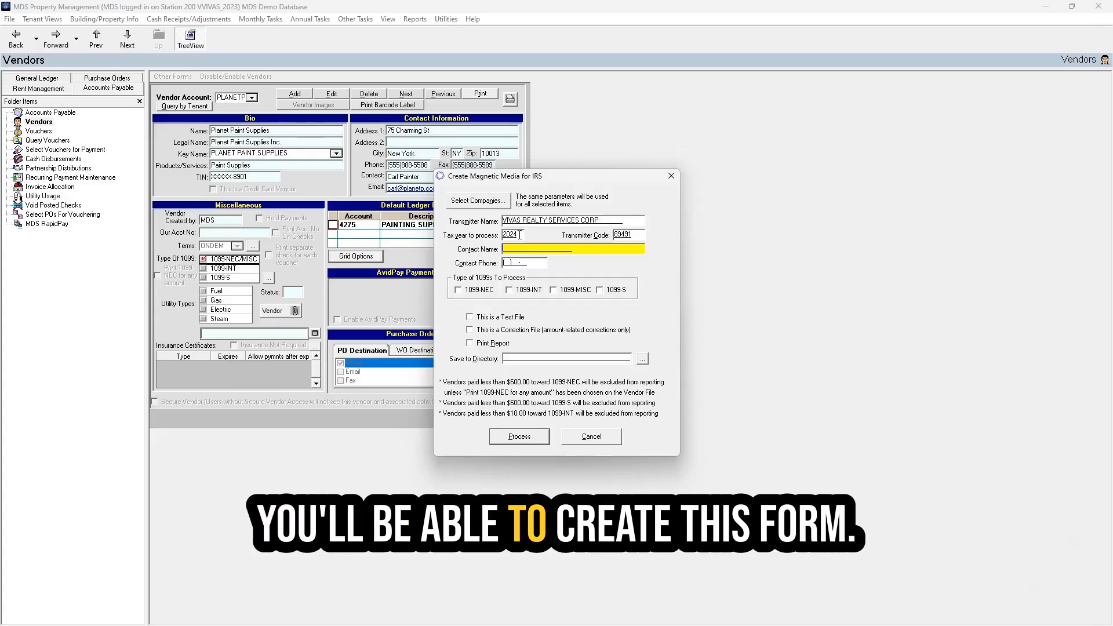
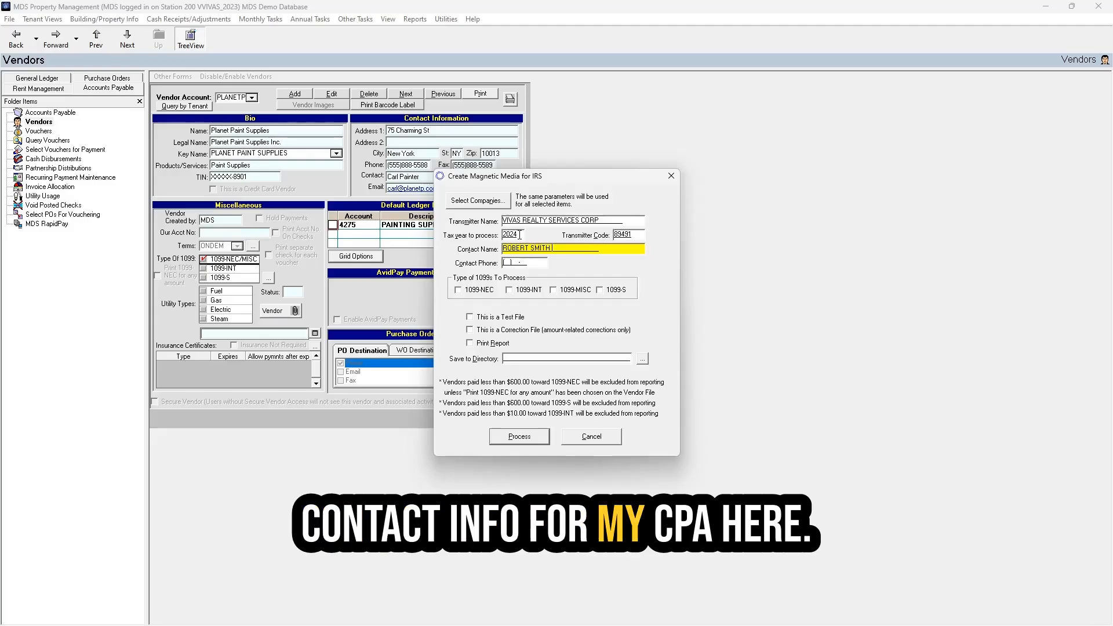
- Enter the contact's name and phone number and check all four 1099 types
{"action": "key", "text": "Tab"}
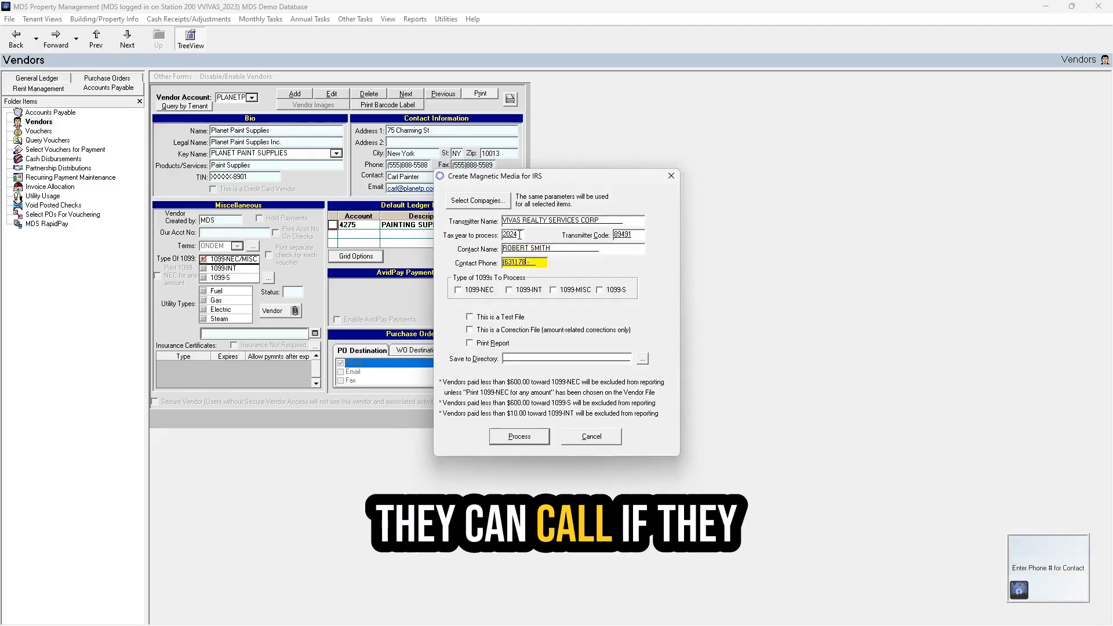
{"action": "key", "text": "space"}
{"action": "key", "text": "Tab"}
{"action": "key", "text": "space"}
{"action": "key", "text": "Tab"}
{"action": "key", "text": "space"}
{"action": "key", "text": "Tab"}
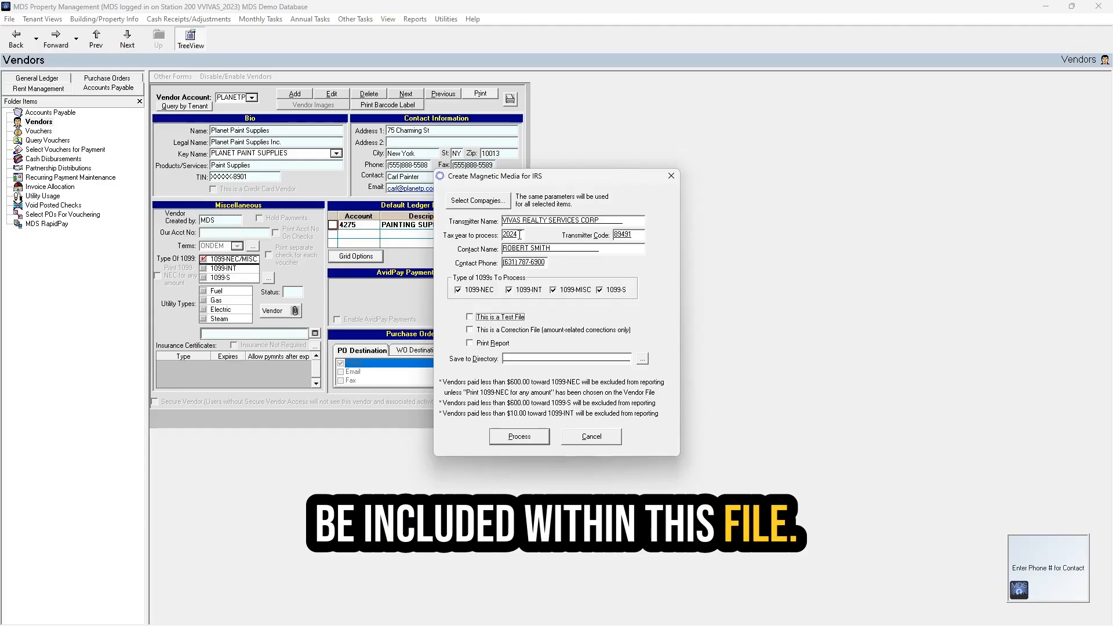
{"action": "key", "text": "Tab"}
{"action": "key", "text": "Tab"}
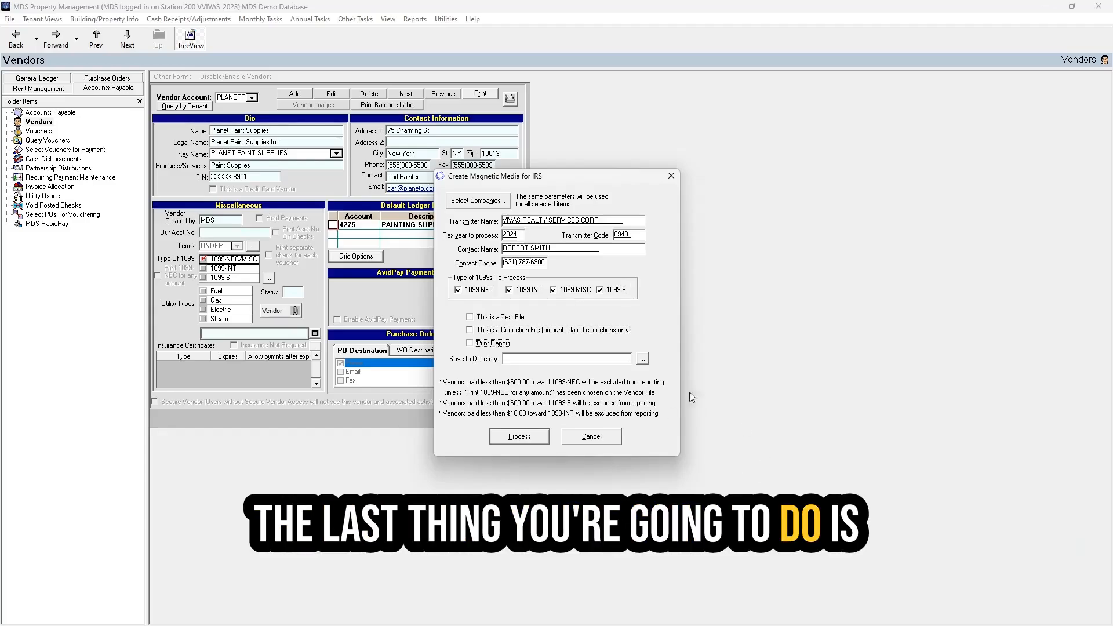
- Set the save directory for the magnetic media file to the Desktop
{"action": "left_click", "coordinate": [640, 360]}
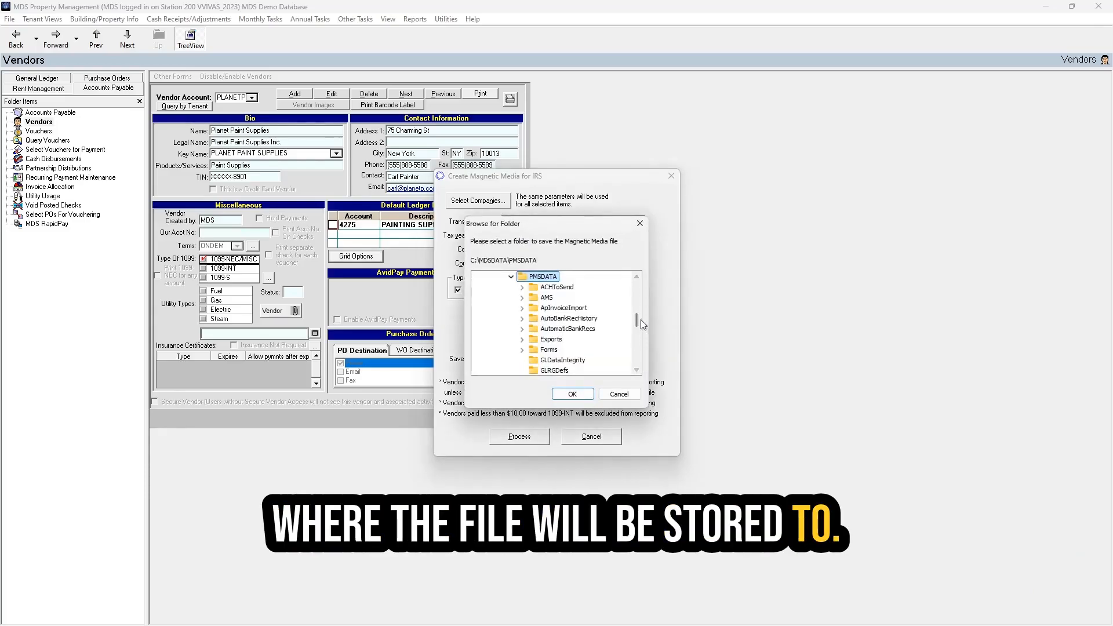
{"action": "left_click_drag", "start_coordinate": [636, 320], "coordinate": [638, 287]}
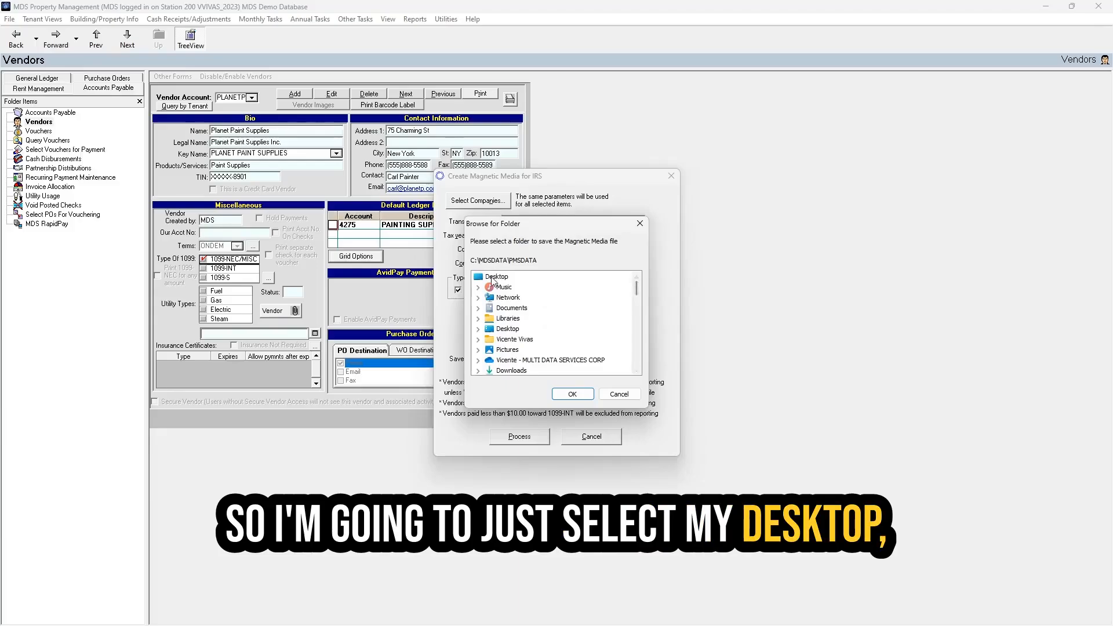
{"action": "left_click", "coordinate": [579, 395]}
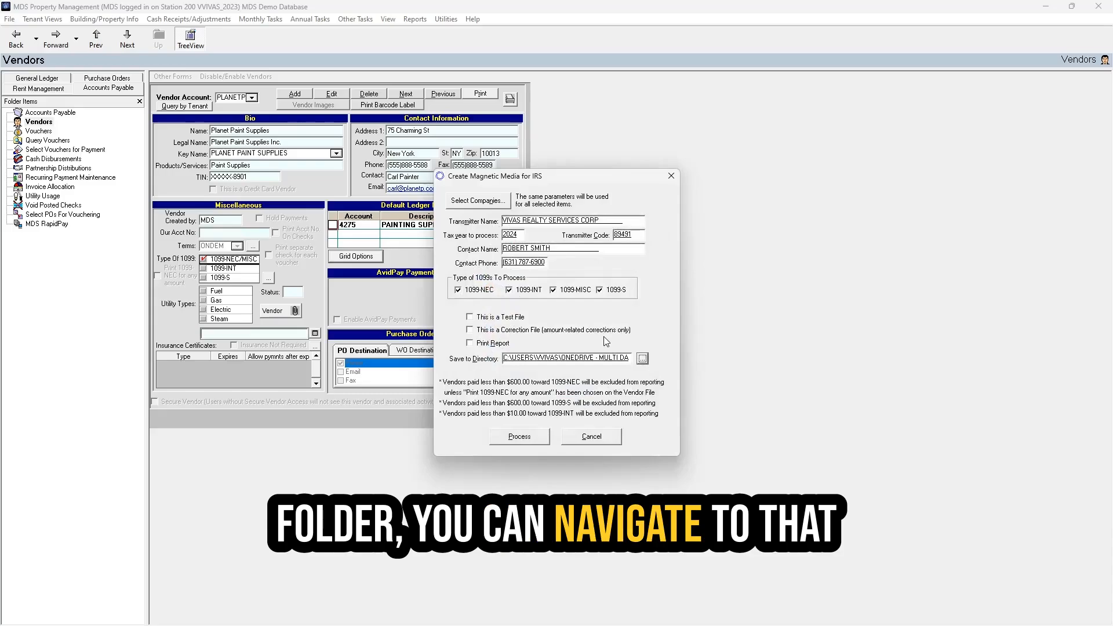
- Generate the 1099 magnetic media file, overwriting the existing IRSTAX file, and acknowledge the success message
{"action": "left_click", "coordinate": [519, 437]}
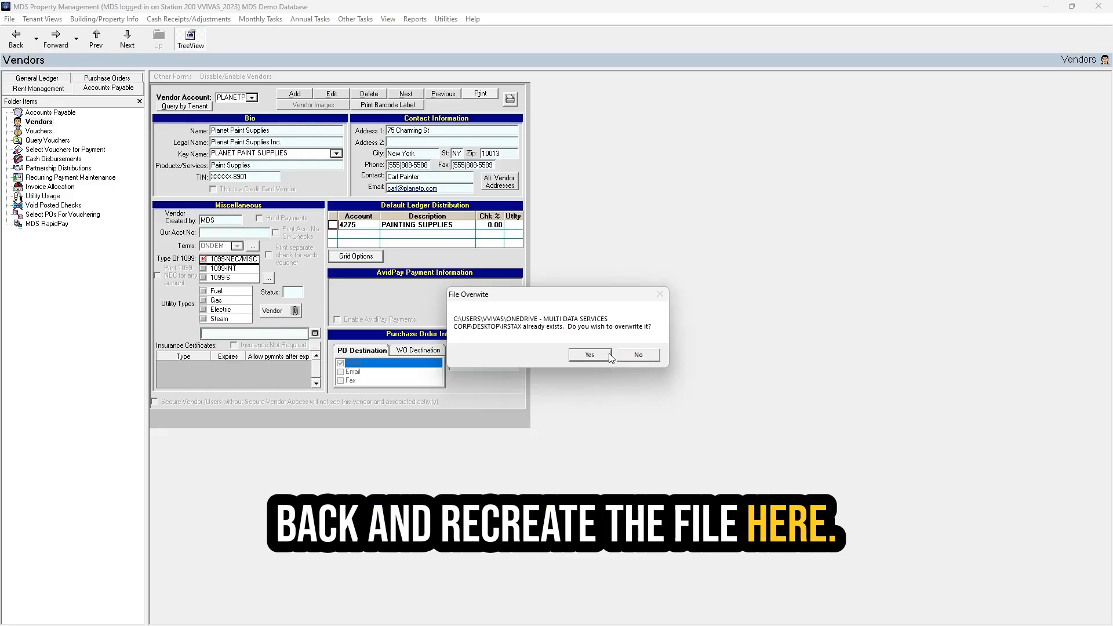
{"action": "left_click", "coordinate": [608, 354]}
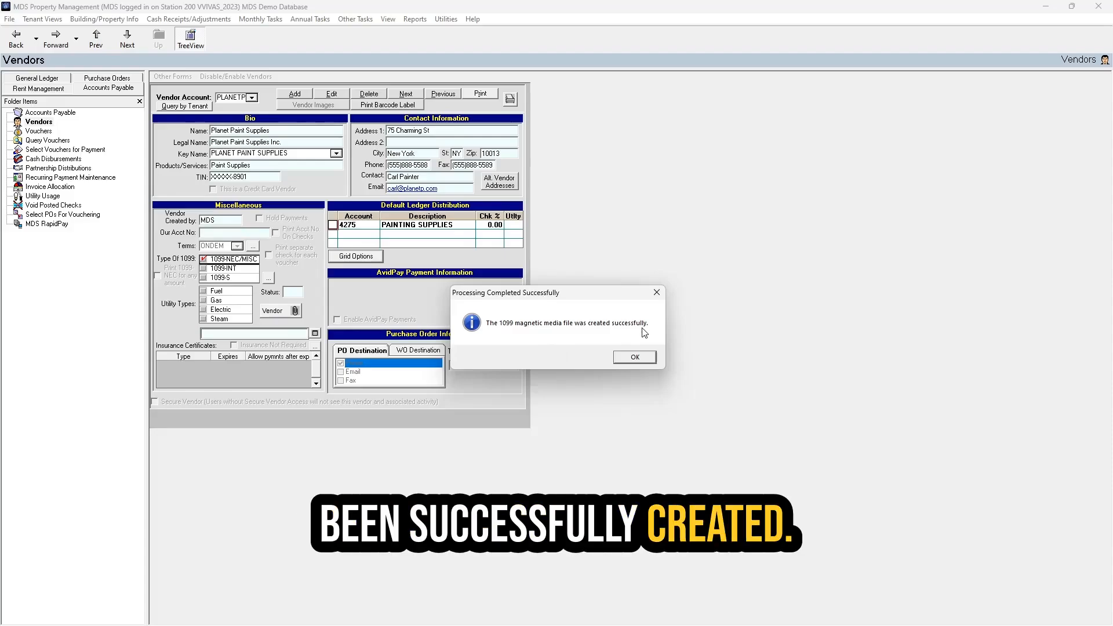
{"action": "left_click", "coordinate": [637, 359]}
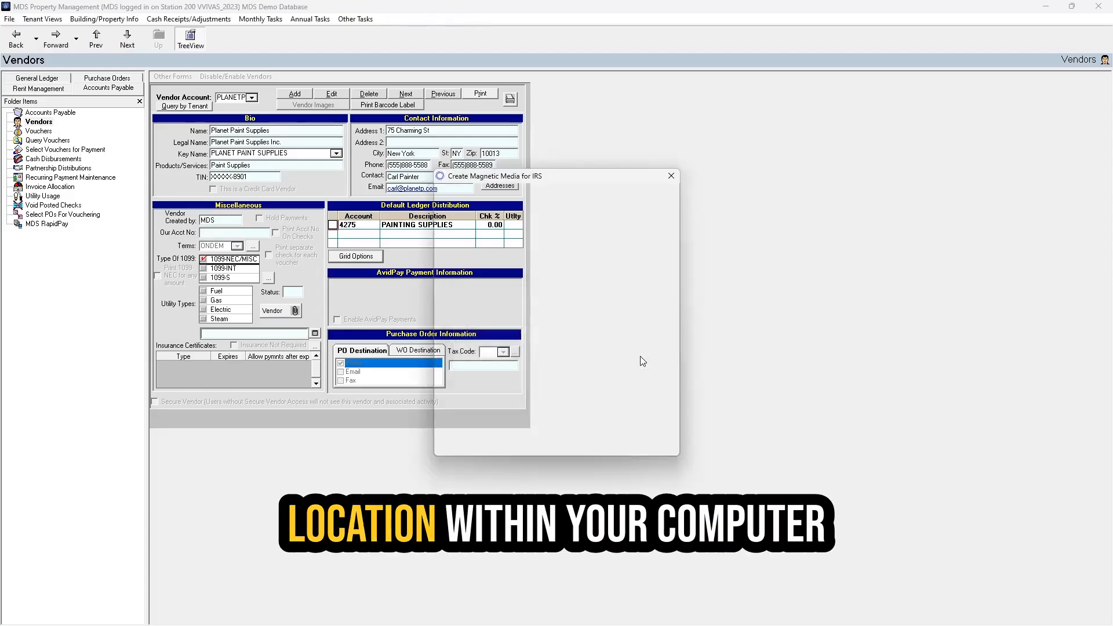